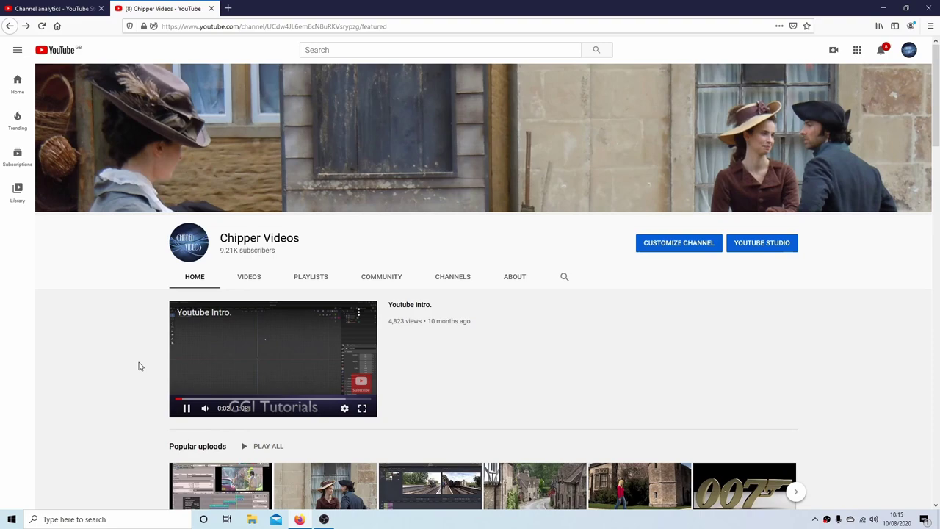
Step: Switch the YouTube channel page to its PLAYLISTS tab
left_click(313, 278)
left_click_drag(937, 153, 939, 350)
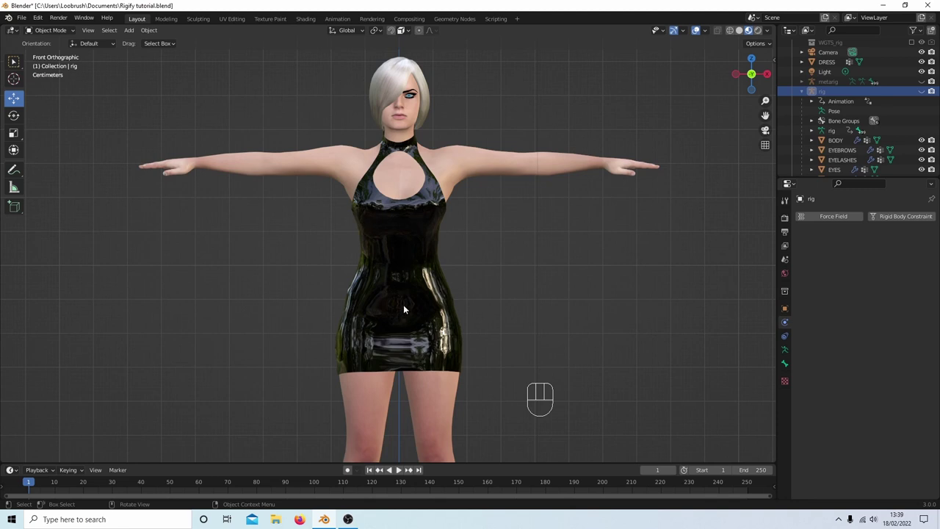
scroll(410, 295, "up", 3)
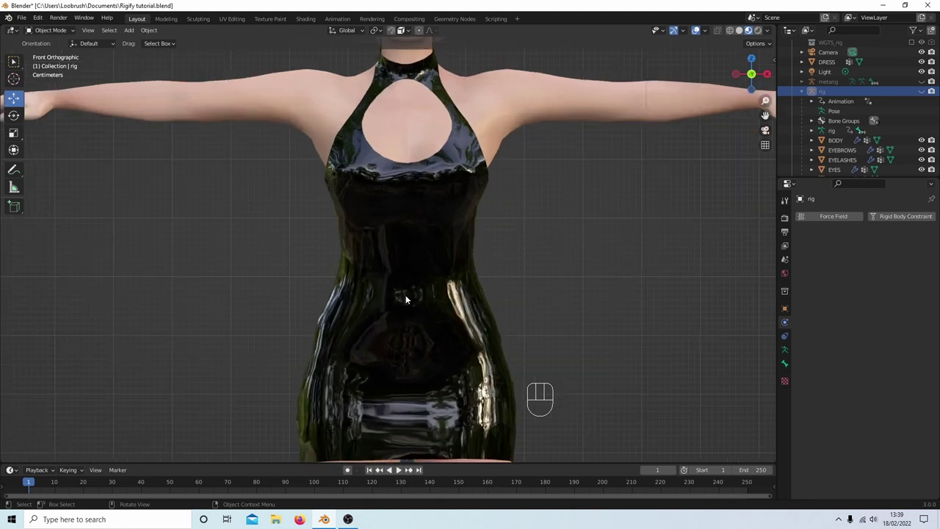
scroll(404, 295, "up", 2)
scroll(403, 296, "down", 3)
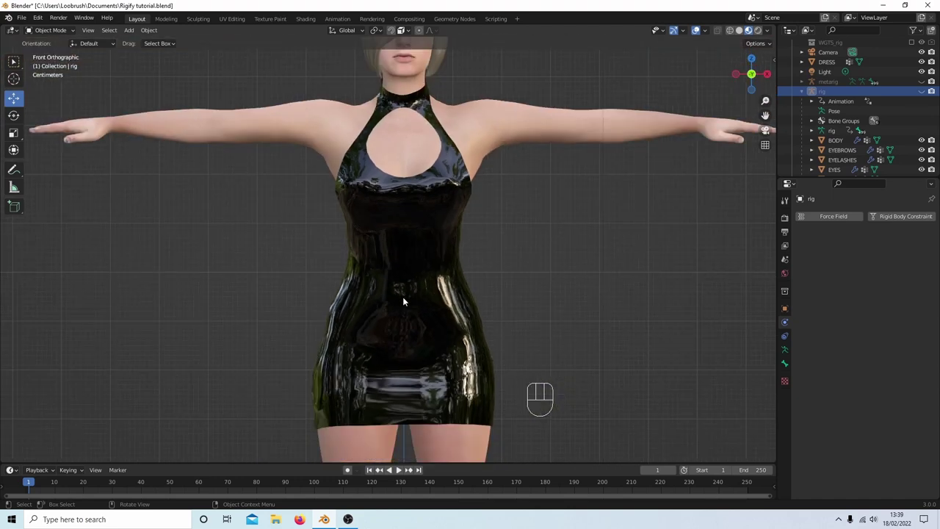
mouse_move(487, 278)
middle_mouse_down()
mouse_move(466, 296)
mouse_move(345, 309)
mouse_move(273, 306)
mouse_move(252, 281)
mouse_move(252, 325)
mouse_move(469, 307)
mouse_move(476, 288)
middle_mouse_up()
scroll(476, 288, "down", 2)
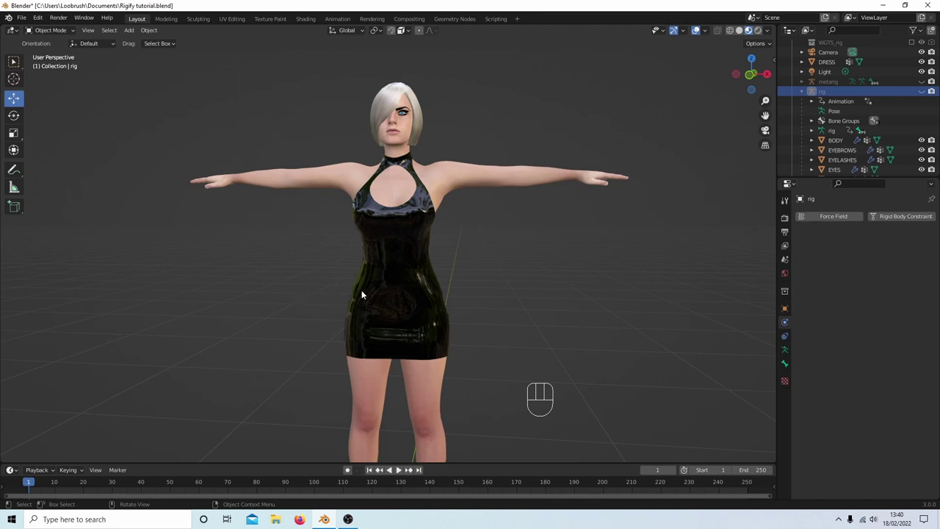
middle_click_drag(475, 274, 499, 274)
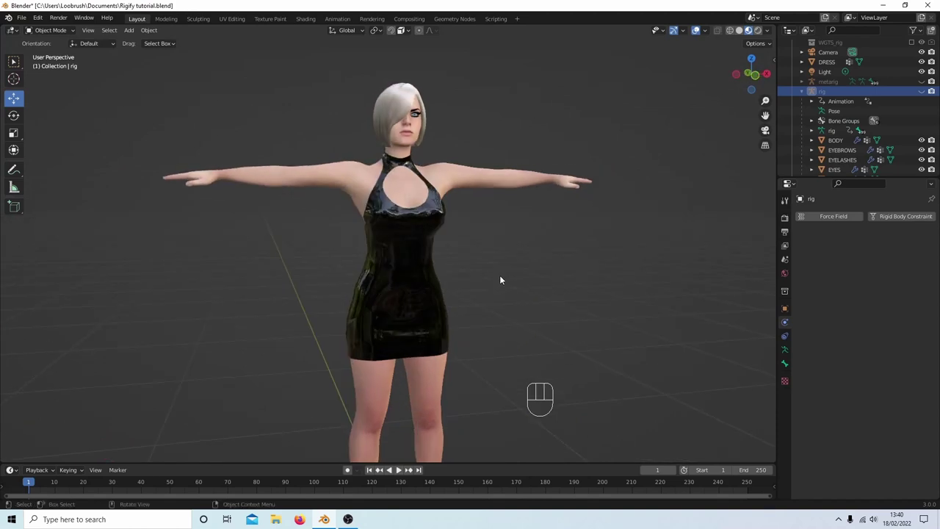
scroll(499, 275, "up", 3)
scroll(494, 282, "down", 2)
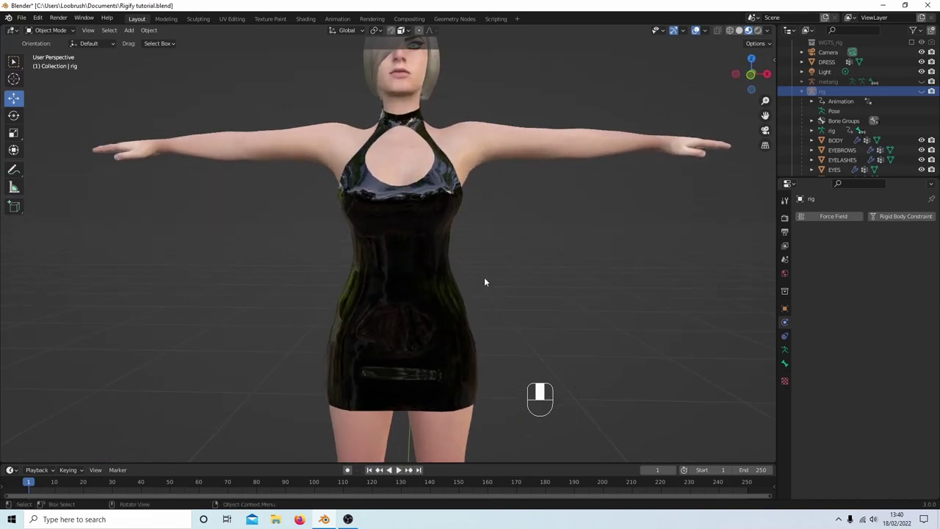
scroll(485, 279, "down", 2)
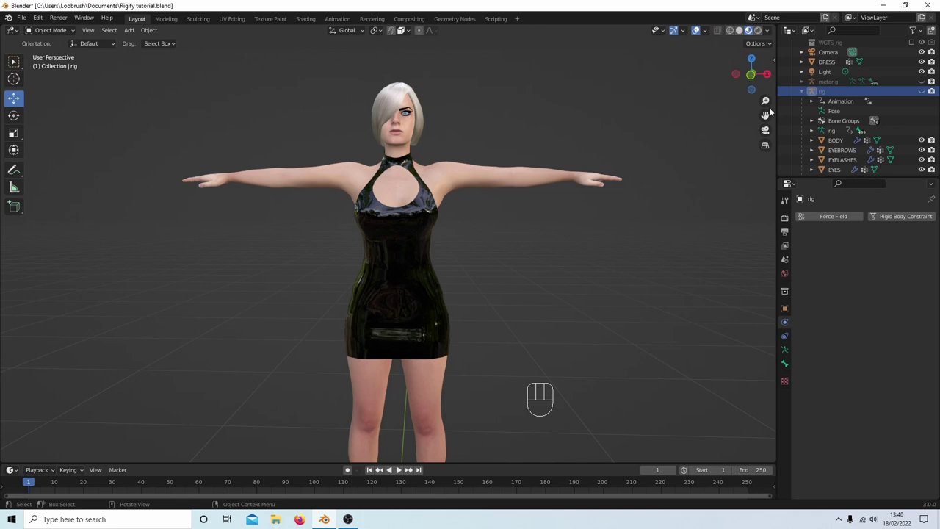
Step: Unhide the generated rig in the Outliner so its control shapes overlay the character
left_click(922, 91)
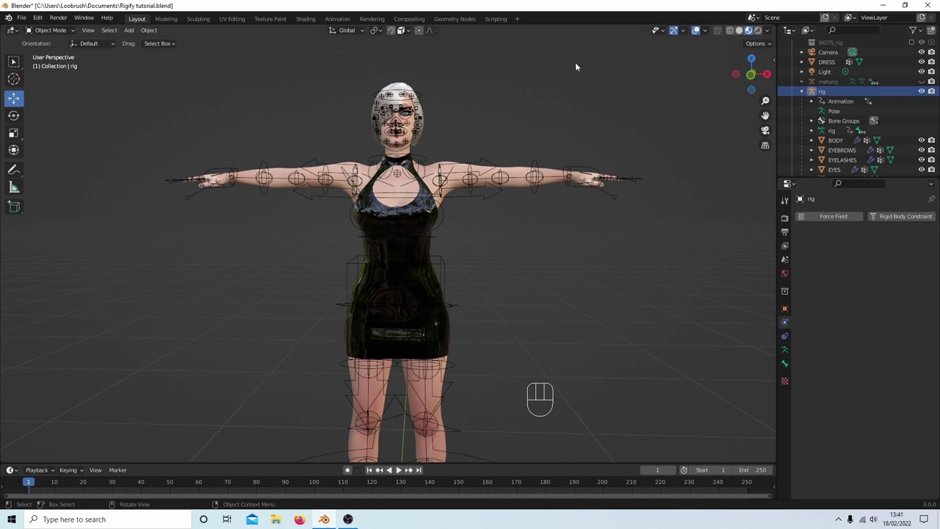
Step: Switch the viewport to Solid shading and give the BODY mesh Collision physics
left_click(738, 31)
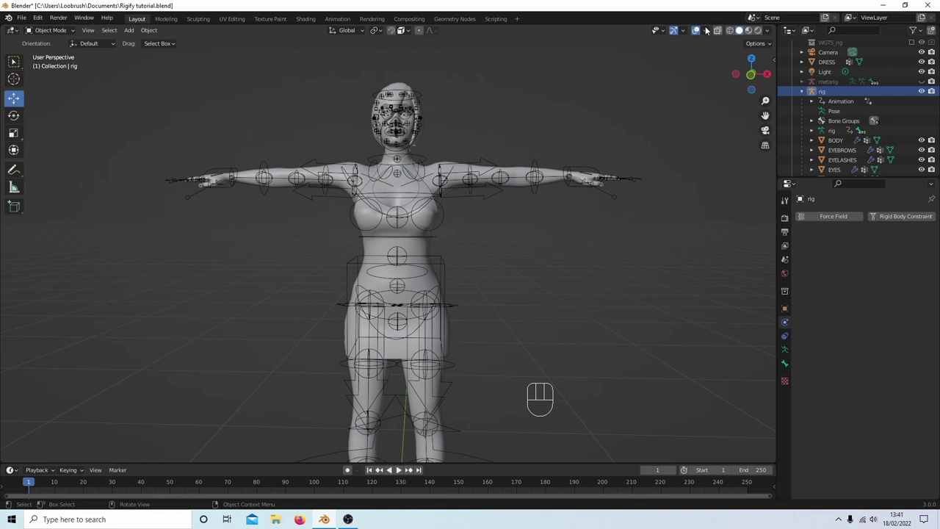
left_click(516, 183)
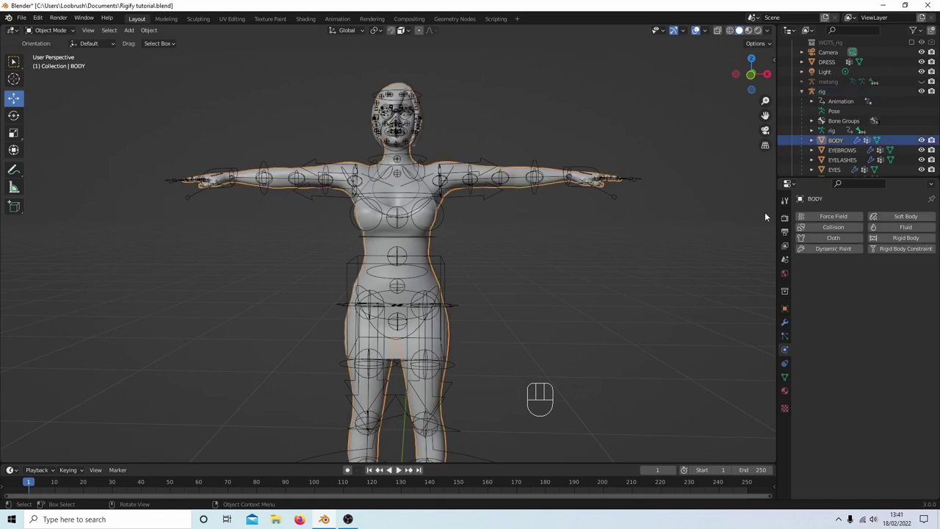
left_click(785, 336)
left_click(784, 350)
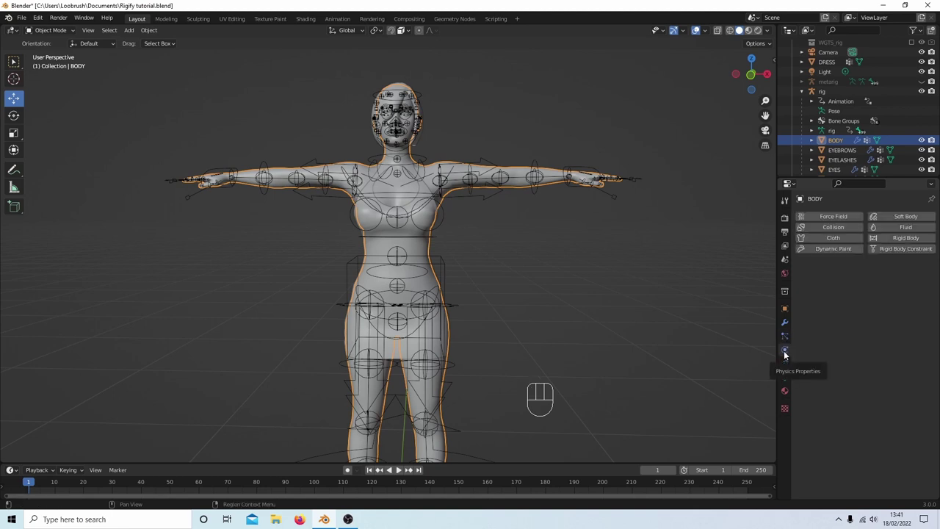
left_click(825, 230)
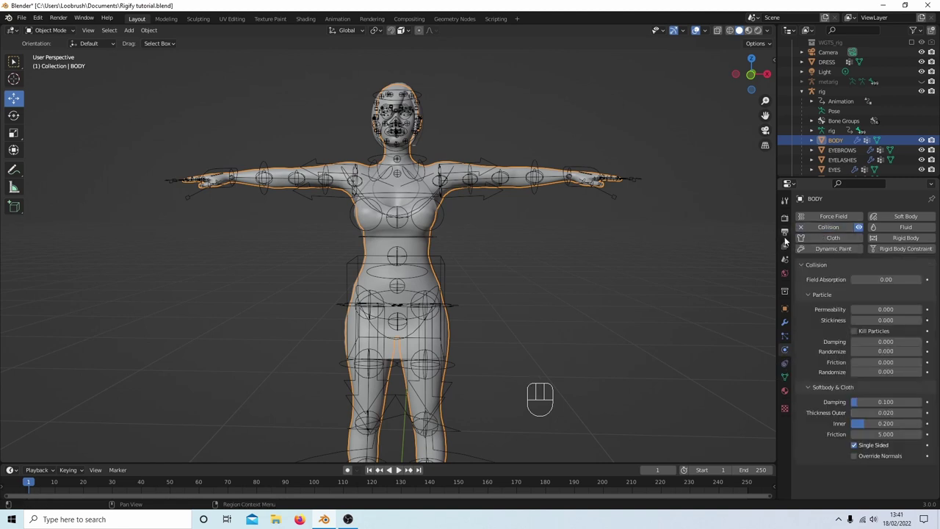
Step: Add a Cloth simulation to the DRESS mesh, with Quality Steps 5 and Vertex Mass 0.0003 kg
left_click(418, 250)
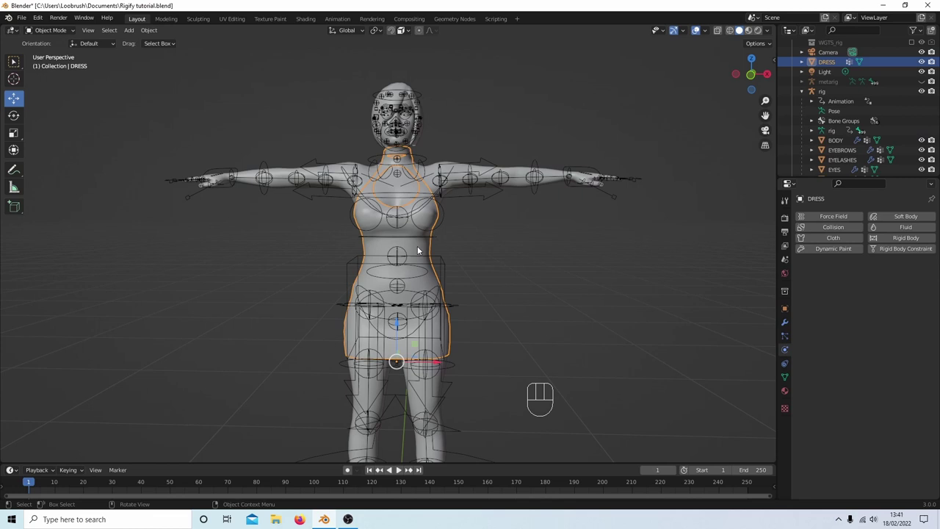
left_click(812, 237)
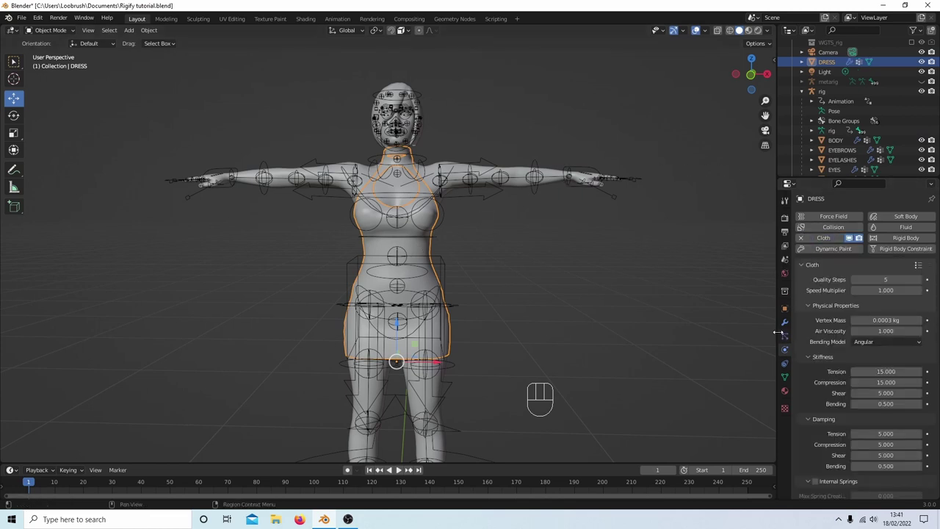
scroll(826, 386, "down", 1)
scroll(824, 388, "down", 2)
scroll(819, 388, "up", 3)
scroll(815, 335, "down", 4)
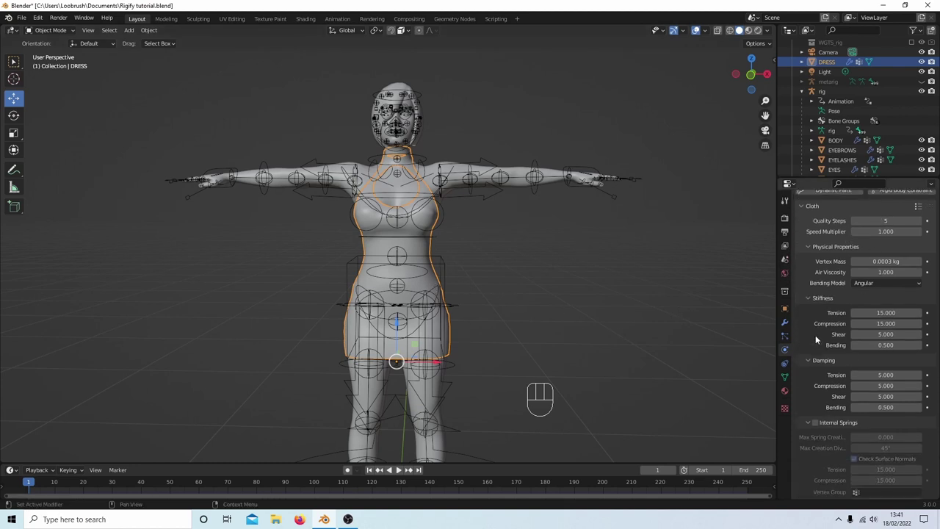
scroll(811, 346, "down", 8)
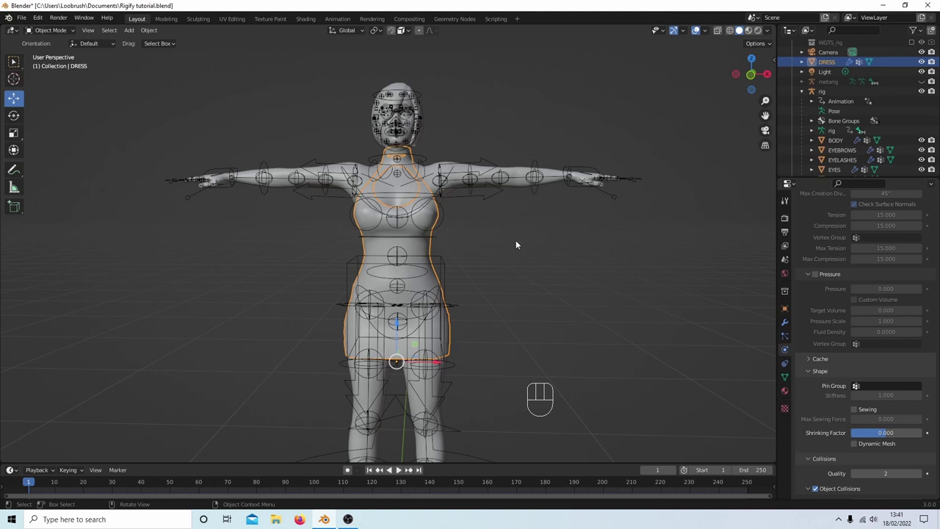
Step: Put the rig in Pose Mode and key Location, Rotation & Scale on all bones at frame 1
left_click(487, 192)
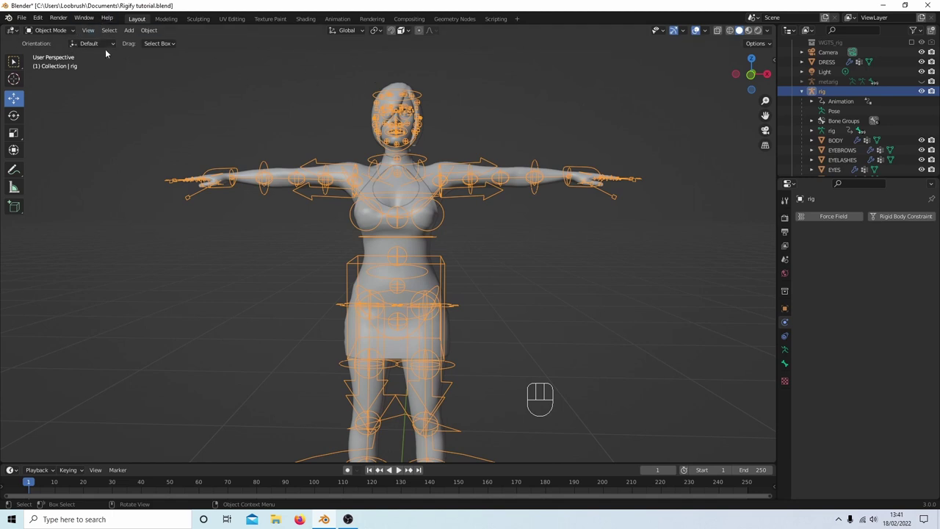
left_click(47, 30)
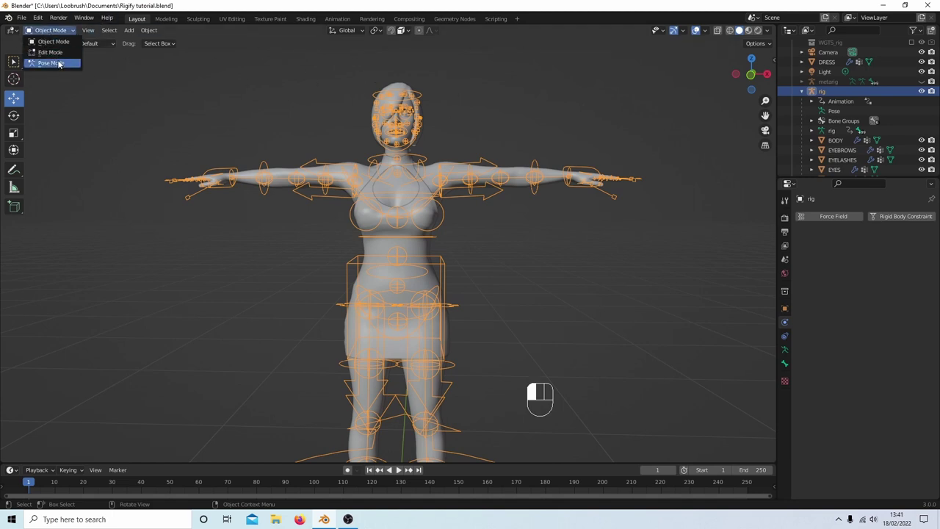
left_click(53, 63)
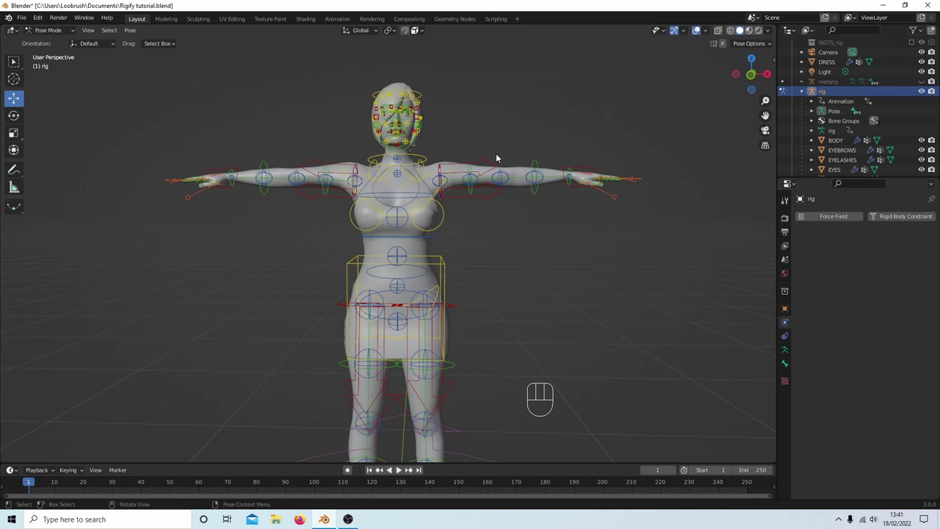
key("a")
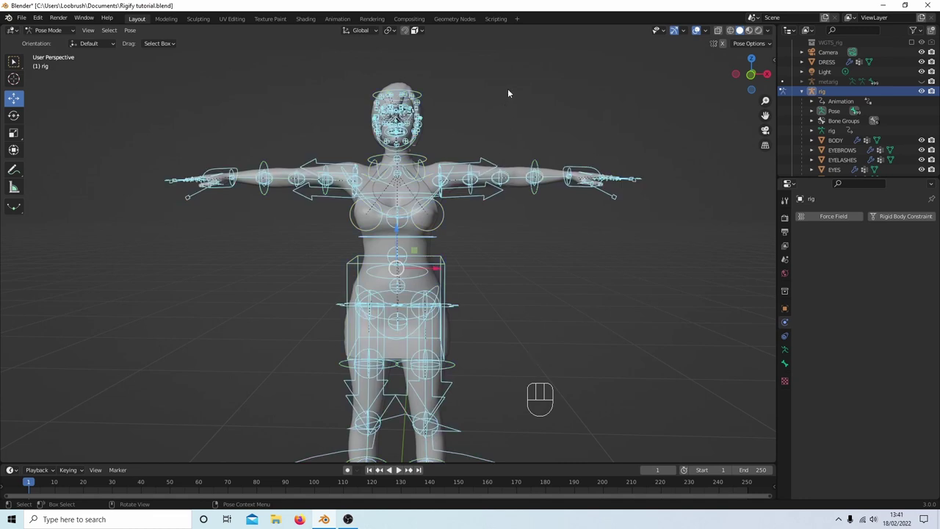
key("i")
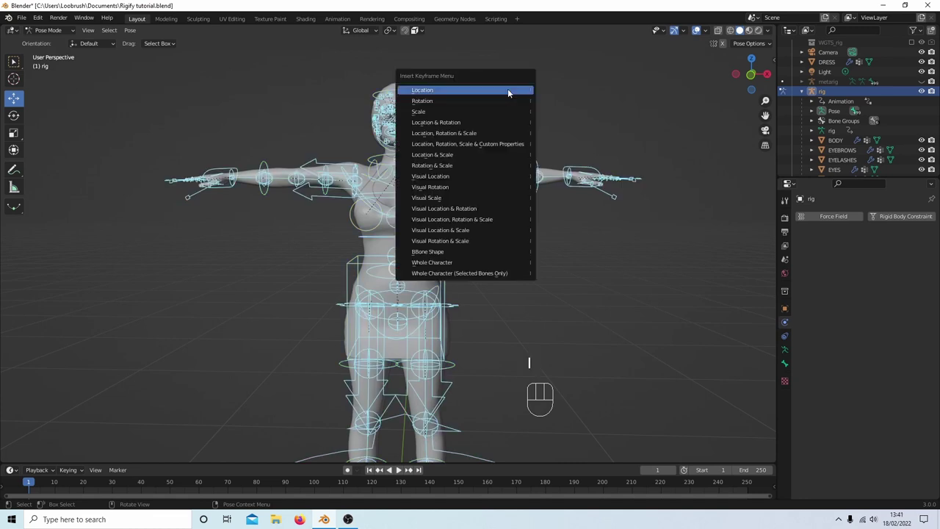
left_click(459, 135)
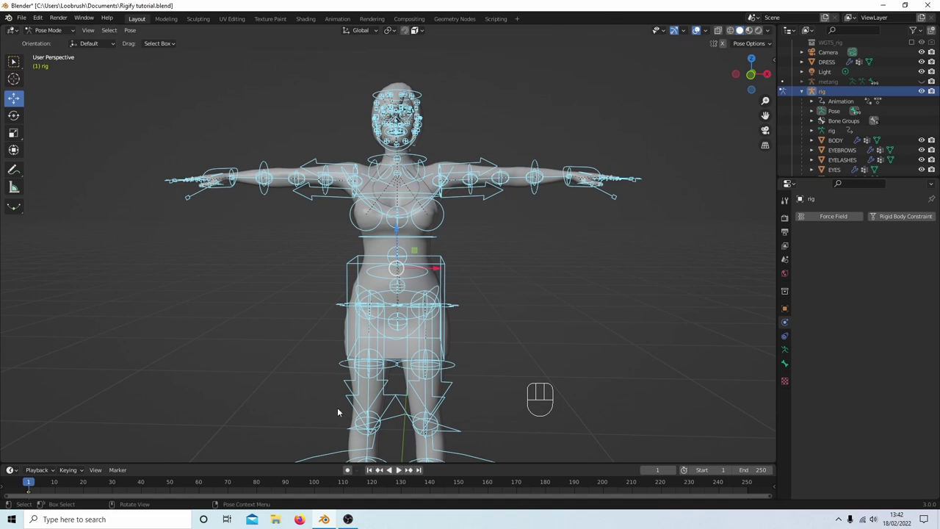
Step: Turn on Auto Keying, deselect all bones at frame 100, then return to frame 1
left_click(348, 470)
left_click(315, 486)
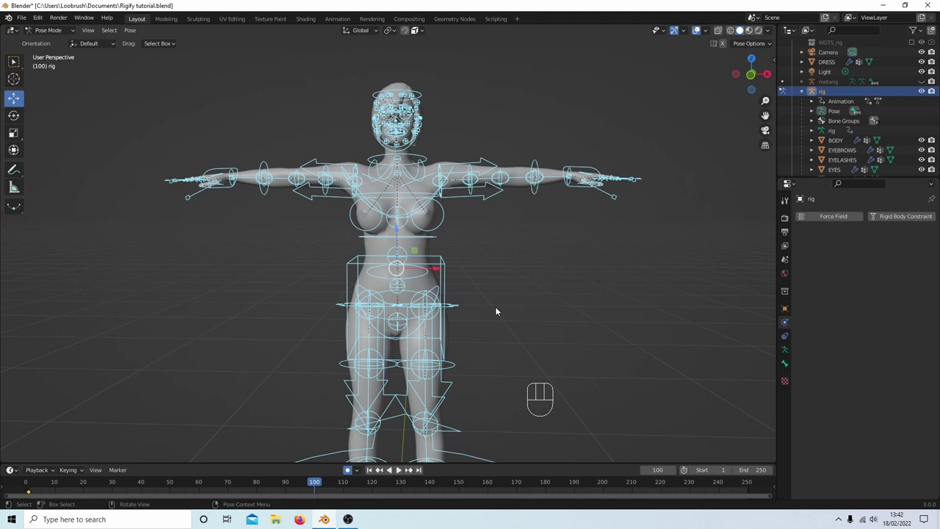
key("alt+a")
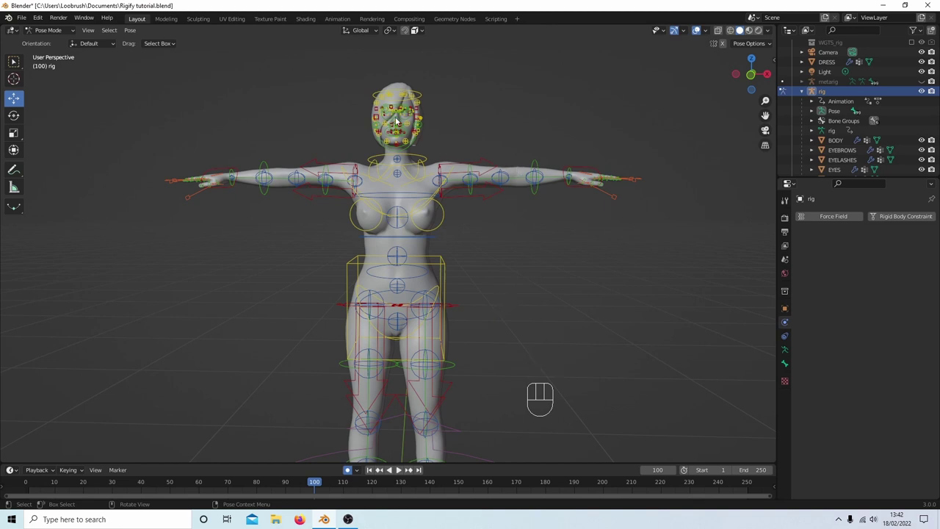
scroll(478, 316, "down", 4)
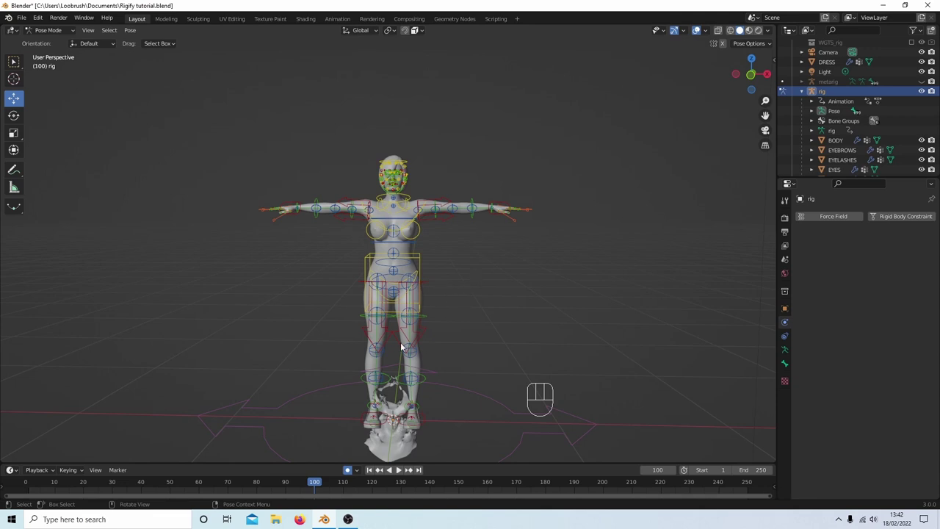
left_click(371, 471)
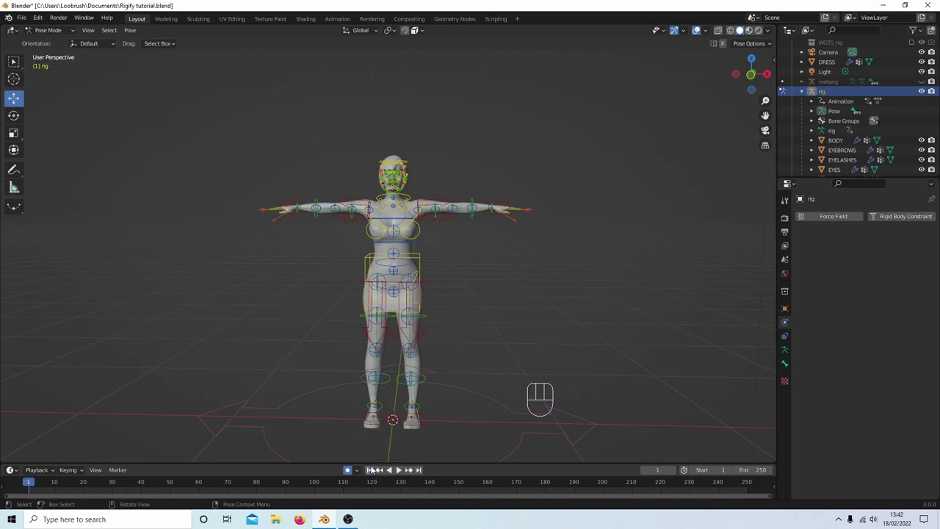
Step: Switch the rig back to Object Mode and play the animation to run the cloth simulation
left_click(48, 31)
left_click(50, 42)
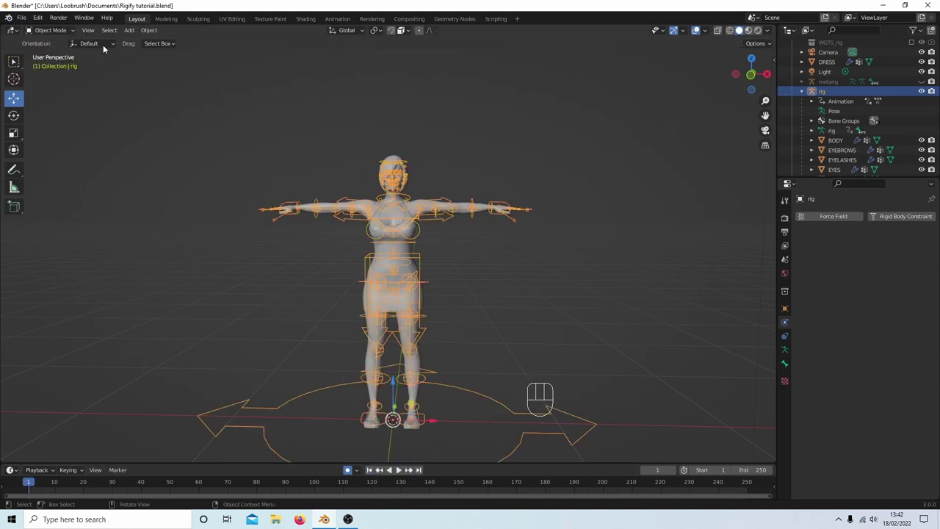
left_click(399, 471)
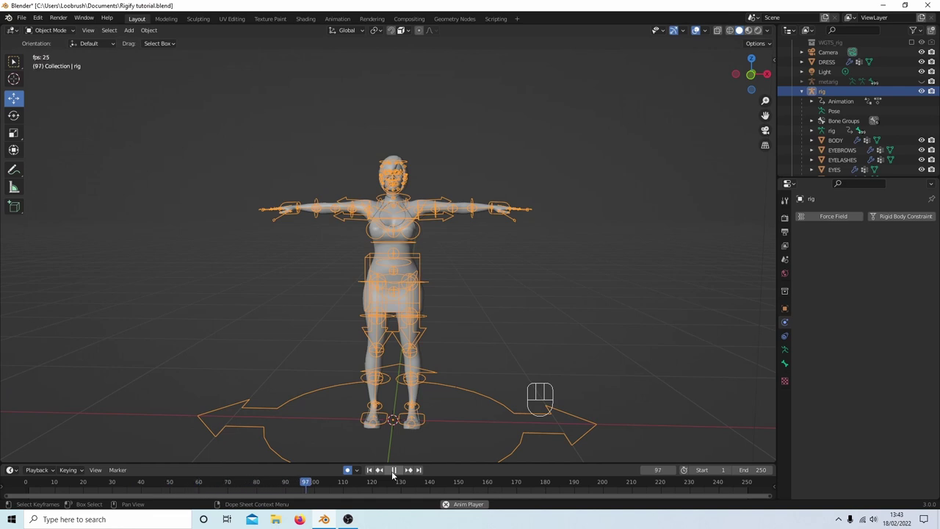
Step: Stop playback at frame 120, return the rig to Pose Mode and set the frame to 100
left_click(394, 471)
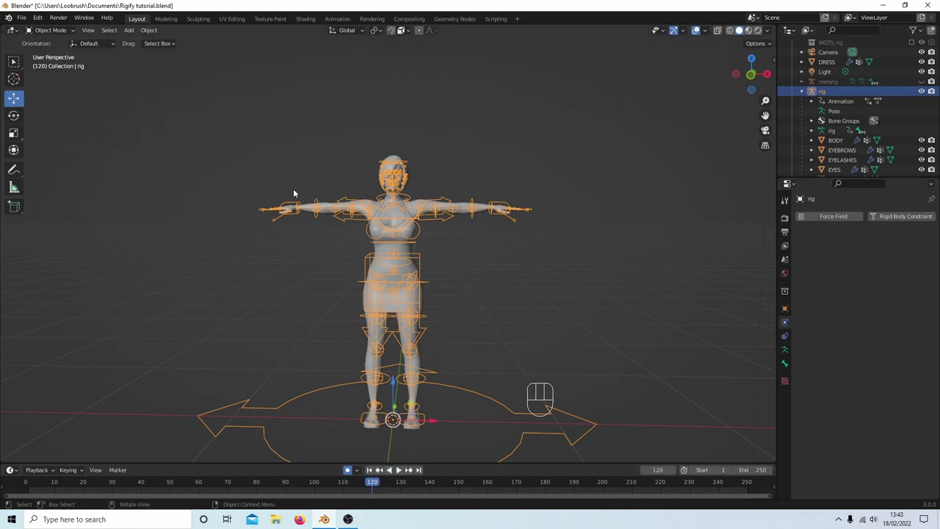
left_click(51, 31)
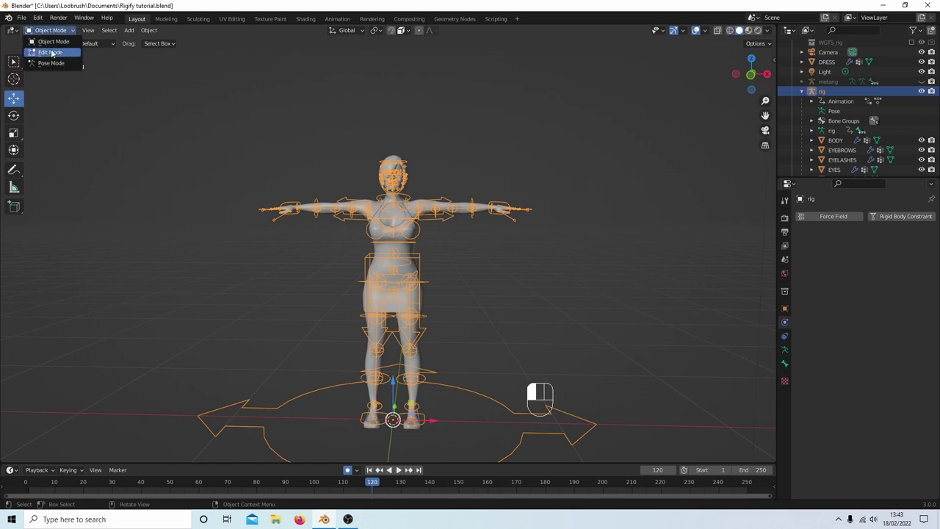
left_click(55, 62)
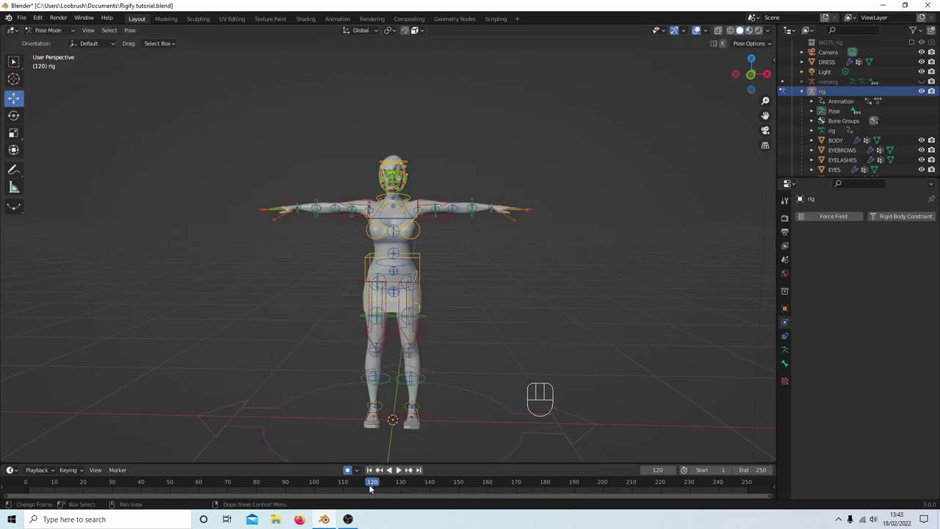
left_click_drag(371, 488, 312, 481)
left_click(672, 470)
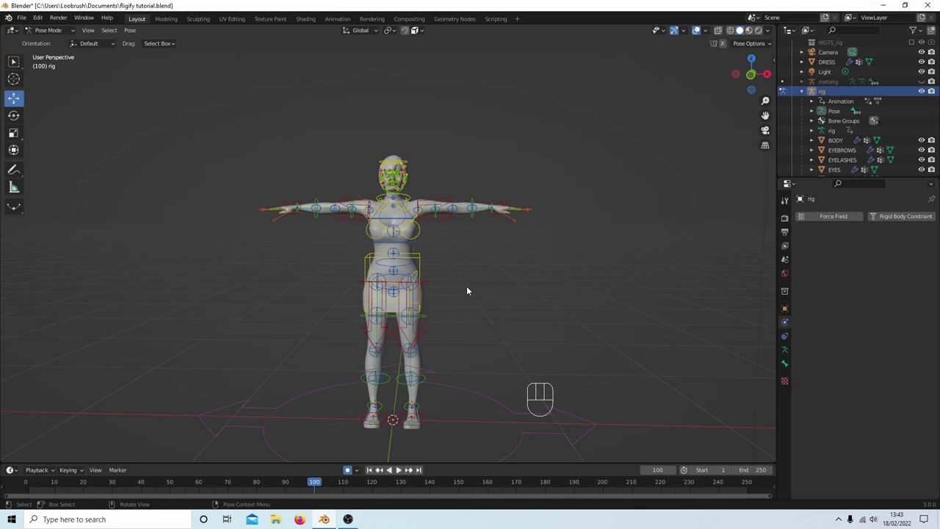
scroll(472, 288, "up", 5)
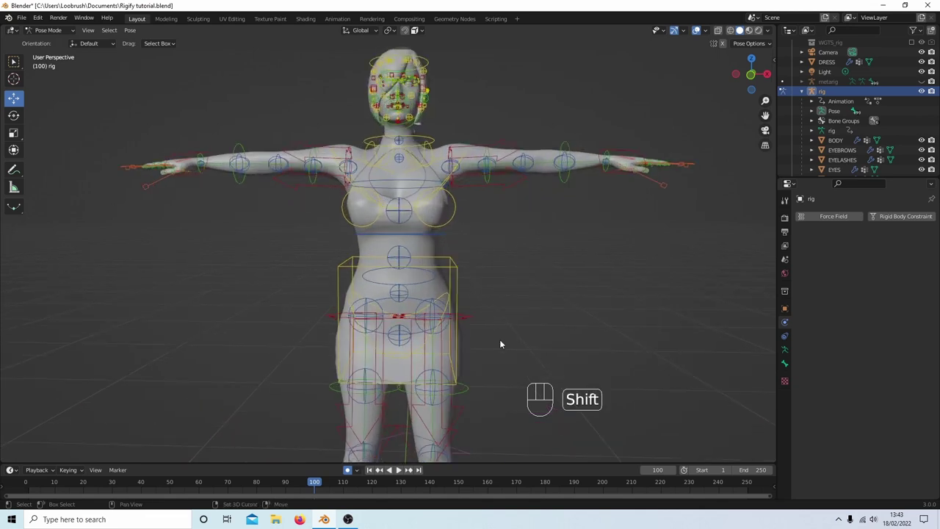
Step: View the character from the front in Material Preview shading
key("KP_1")
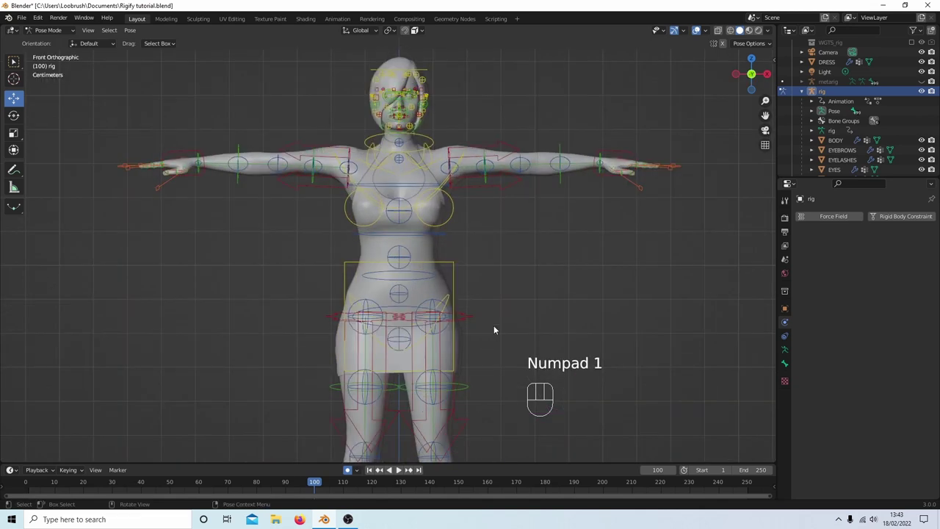
middle_click_drag(497, 327, 479, 259, "shift")
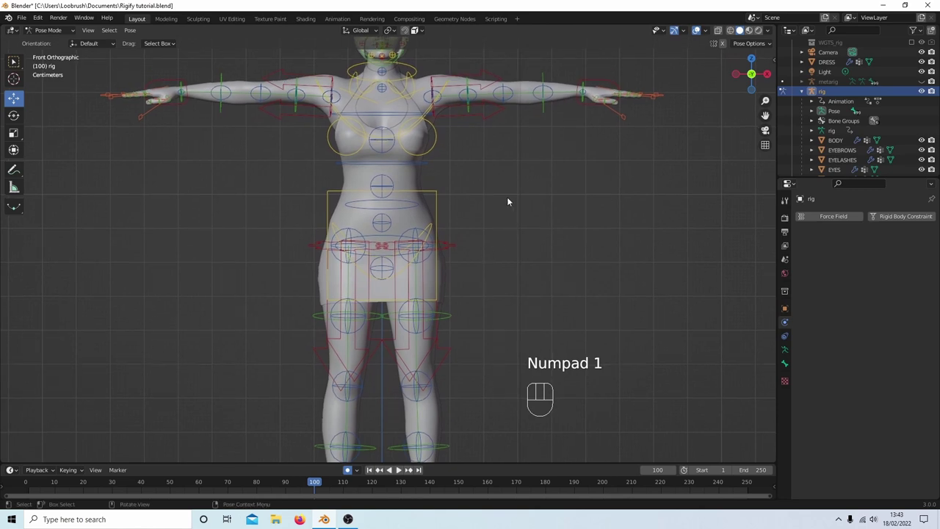
left_click(750, 33)
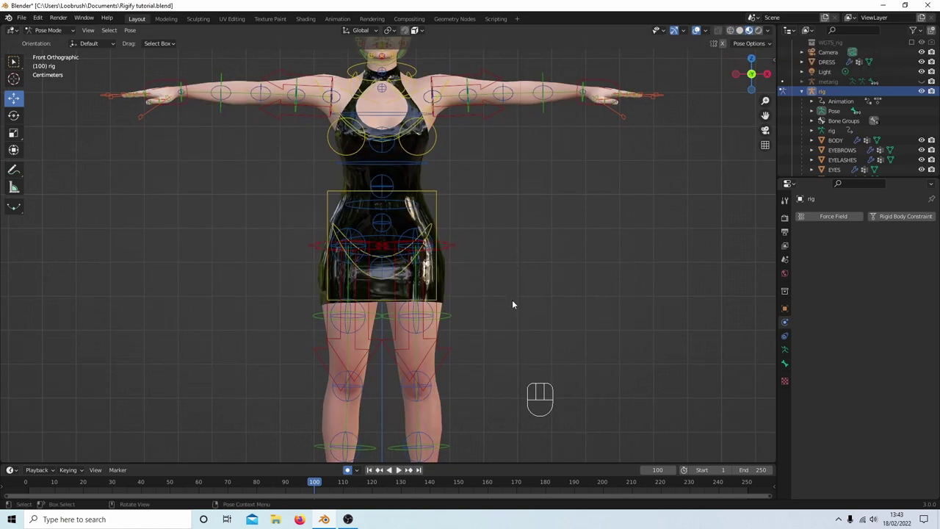
scroll(517, 292, "up", 1)
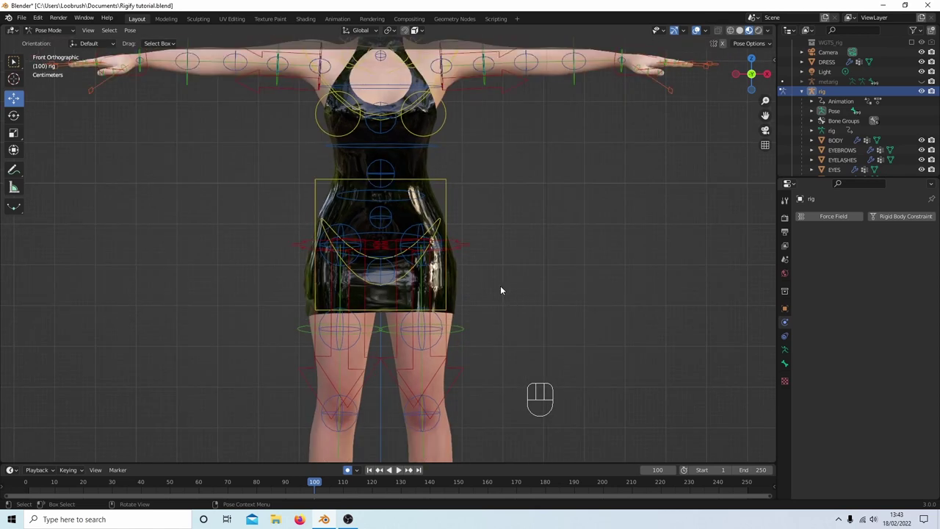
scroll(501, 290, "down", 2)
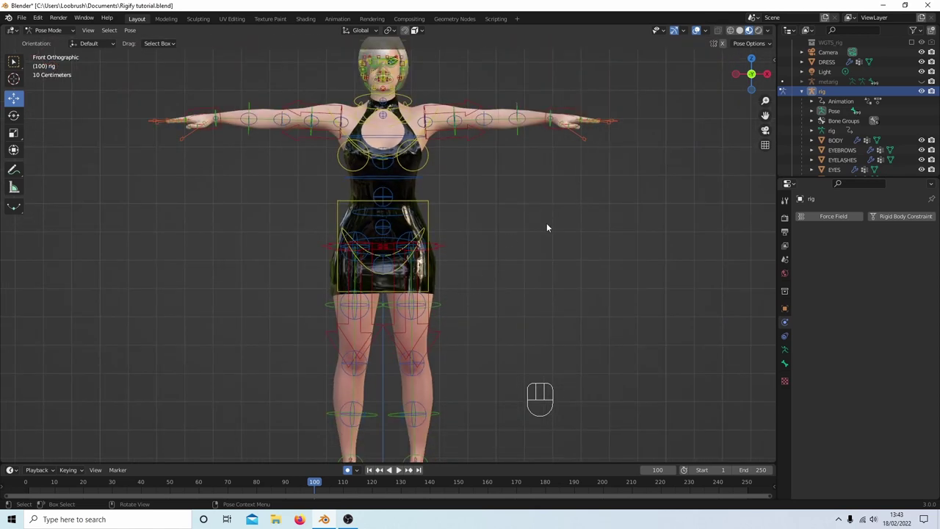
Step: Show the sidebar's Item tab with the Rigify layer controls and select the hips bone
key("n")
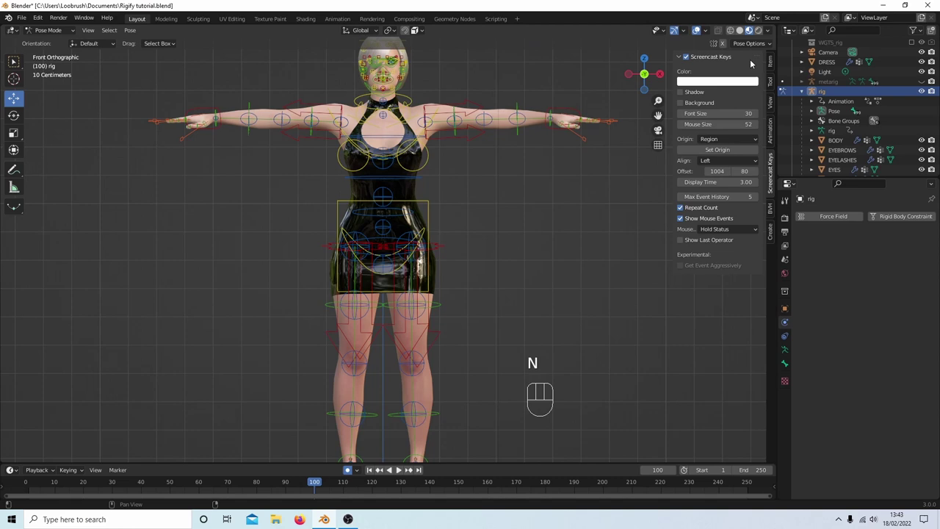
left_click(770, 60)
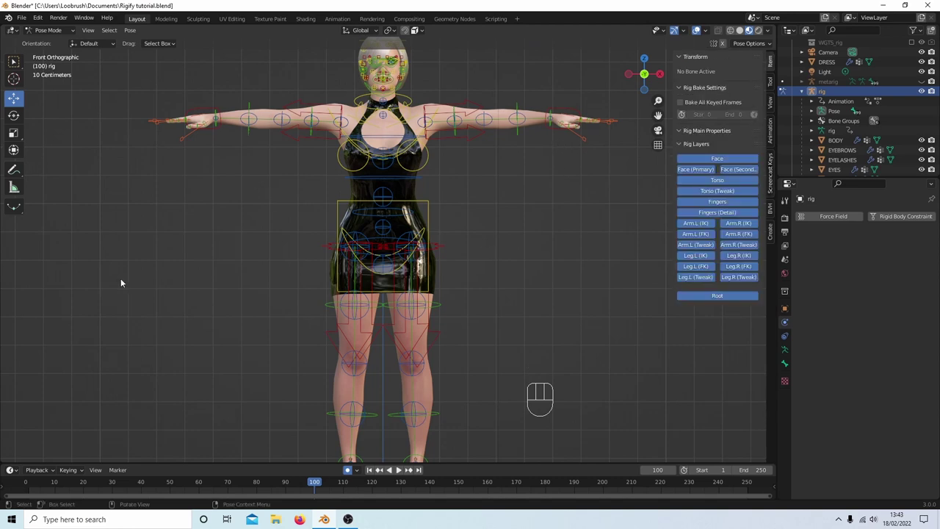
scroll(496, 262, "up", 3)
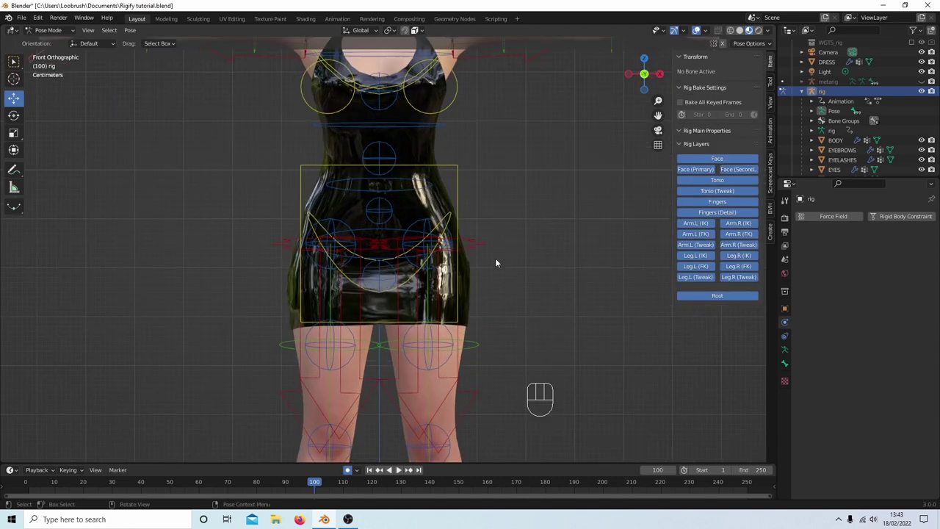
left_click(450, 222)
Step: Rotate the hips control by -18.2° with the Rotate tool
left_click(13, 115)
left_click_drag(420, 141, 409, 125)
scroll(528, 191, "down", 5)
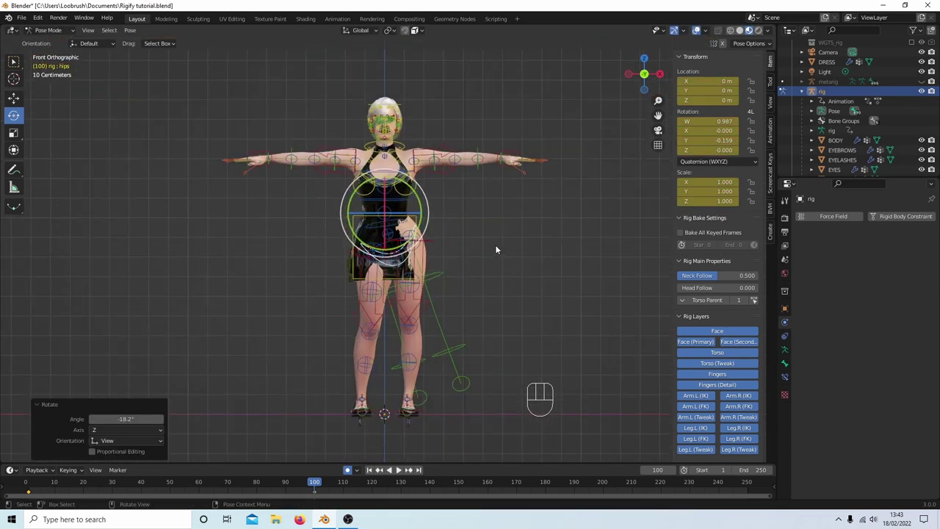
scroll(510, 249, "up", 3)
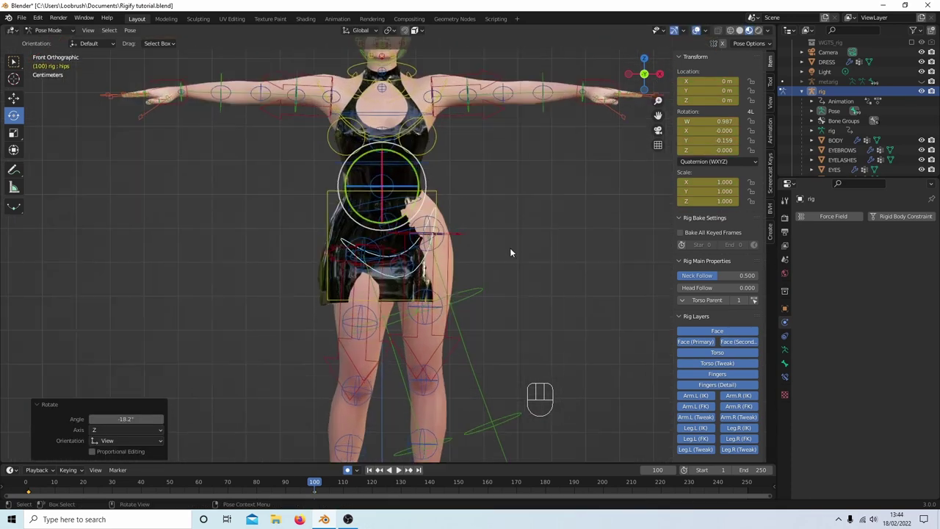
Step: Snap both legs' FK chains to their IK poses with FK->IK (foot.L) and FK->IK (foot.R)
left_click(474, 297)
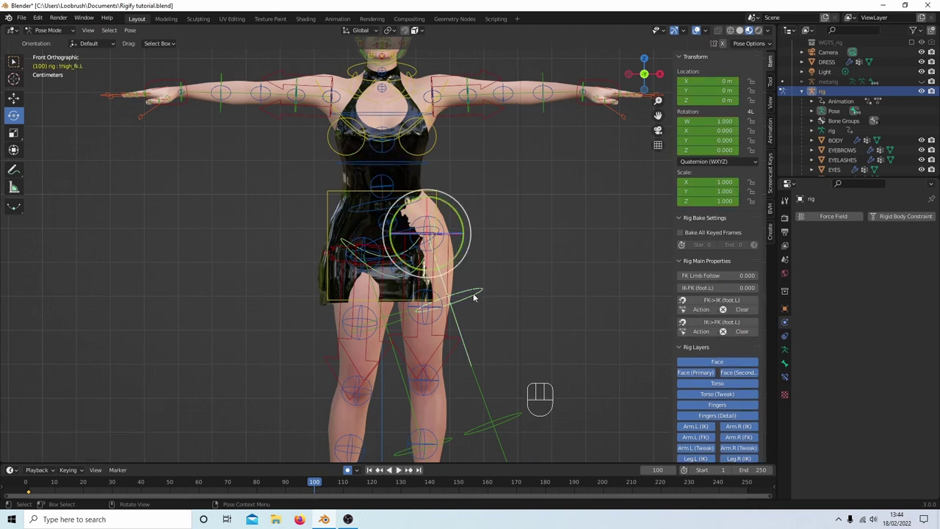
left_click(714, 300)
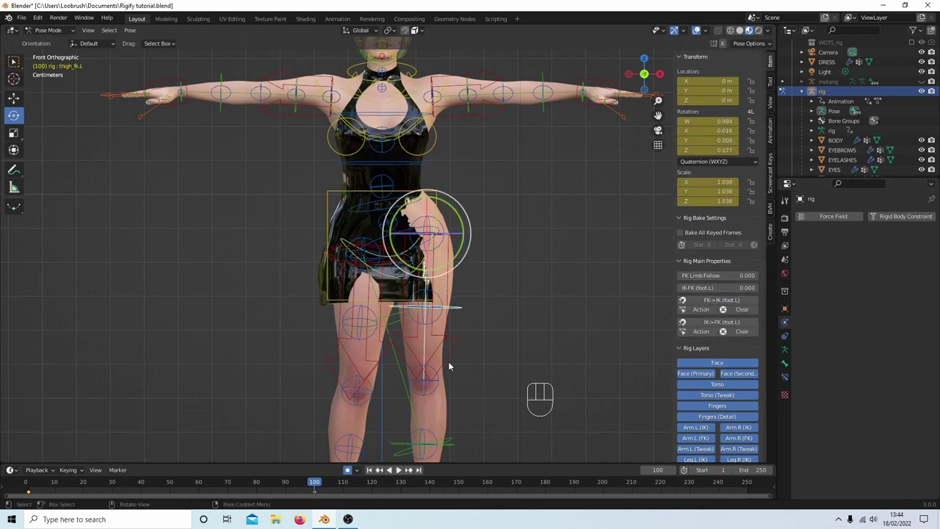
left_click(408, 395)
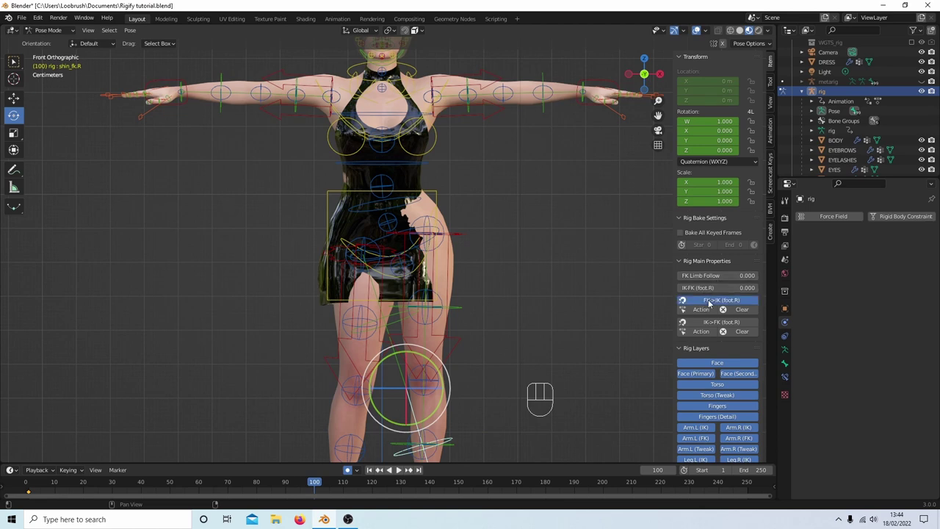
left_click(698, 300)
scroll(461, 330, "down", 4)
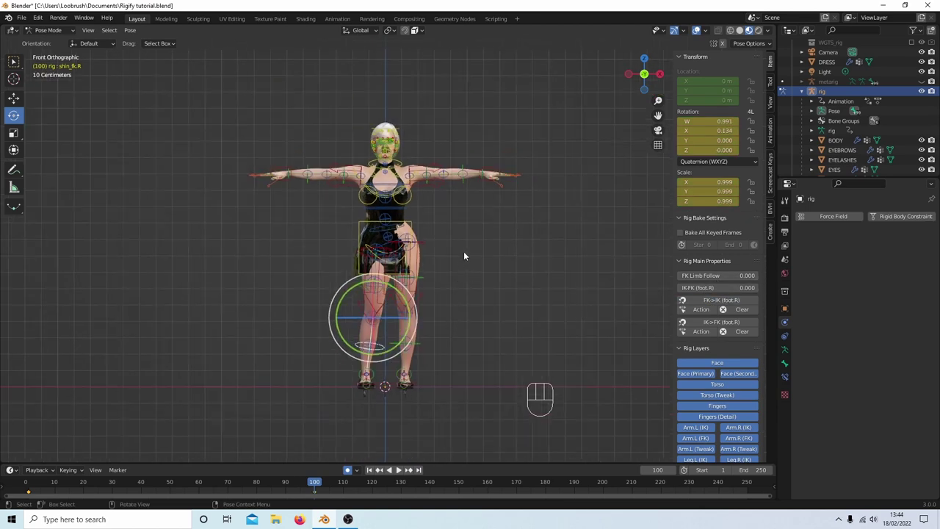
Step: From the right side view, select the left foot IK control and rotate it about -29°
key("KP_3")
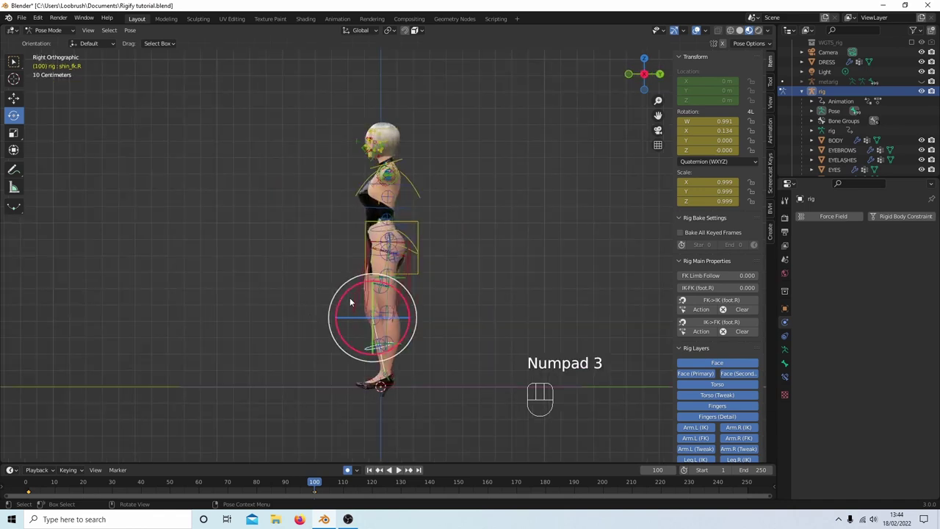
scroll(349, 301, "up", 3)
scroll(529, 260, "up", 3)
scroll(507, 283, "down", 3)
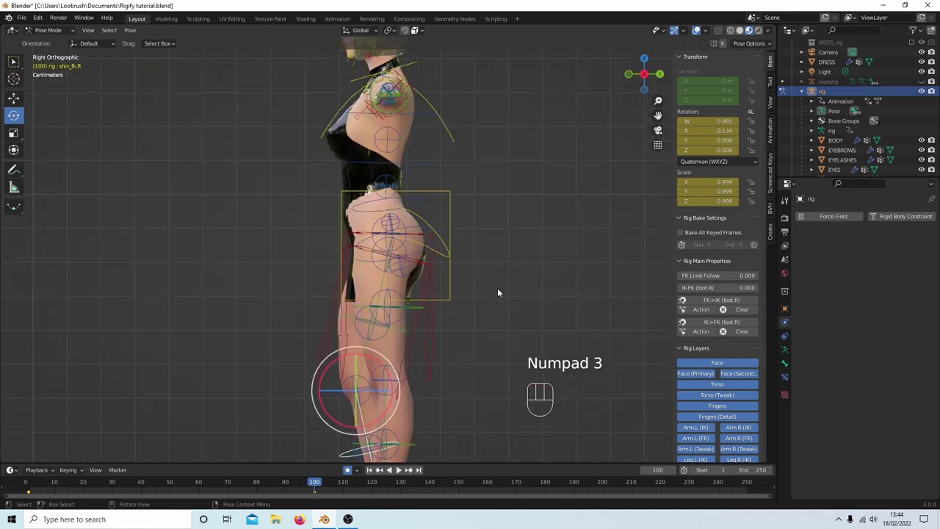
middle_click_drag(485, 317, 476, 188, "shift")
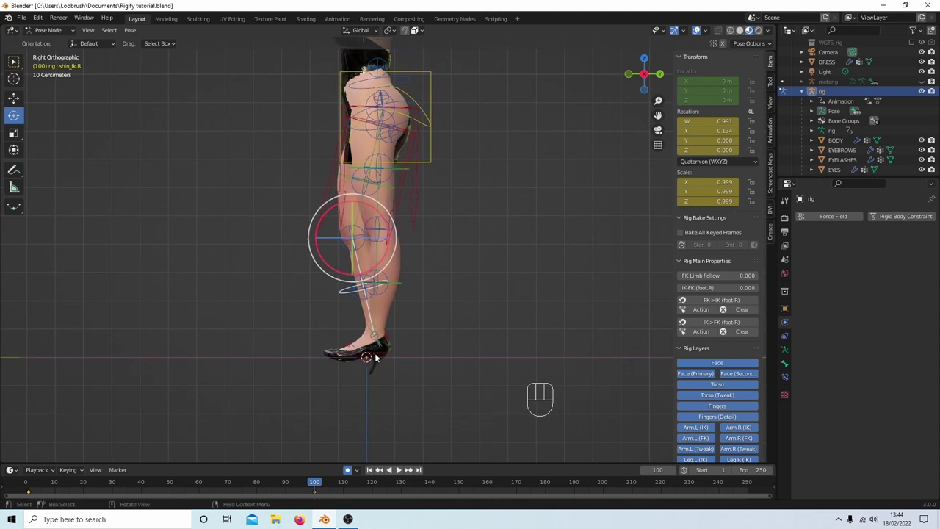
left_click(376, 356)
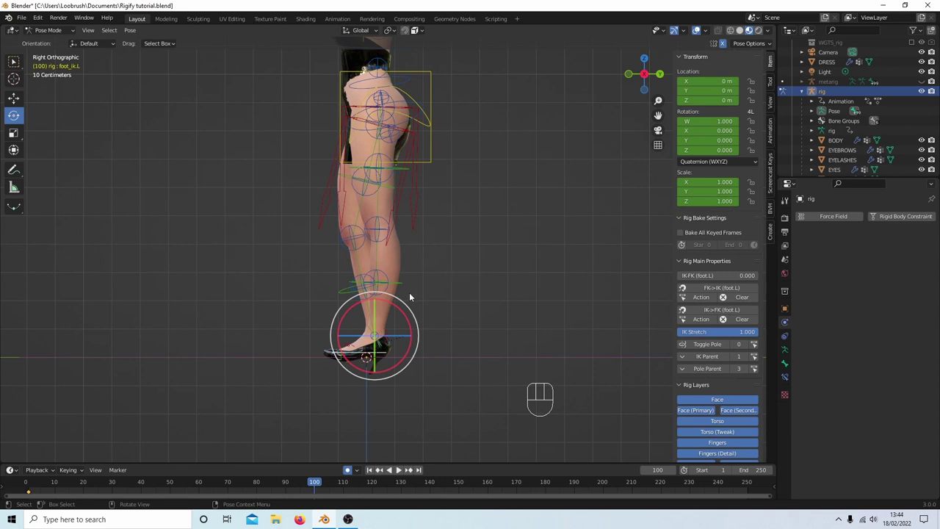
left_click_drag(401, 308, 382, 292)
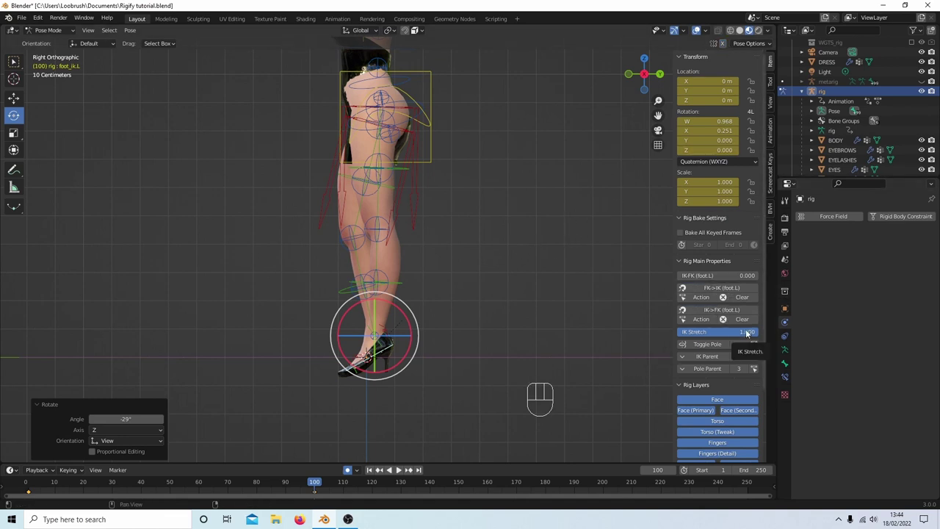
Step: Set the left leg's IK Stretch to 0 and lift the foot to Y -0.17302 m, Z 0.24049 m
left_click_drag(746, 332, 455, 329)
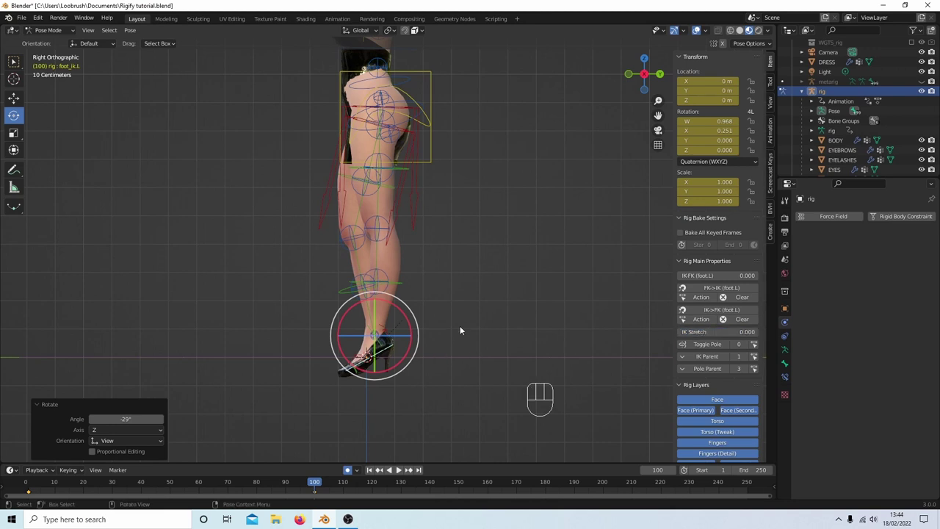
key("g")
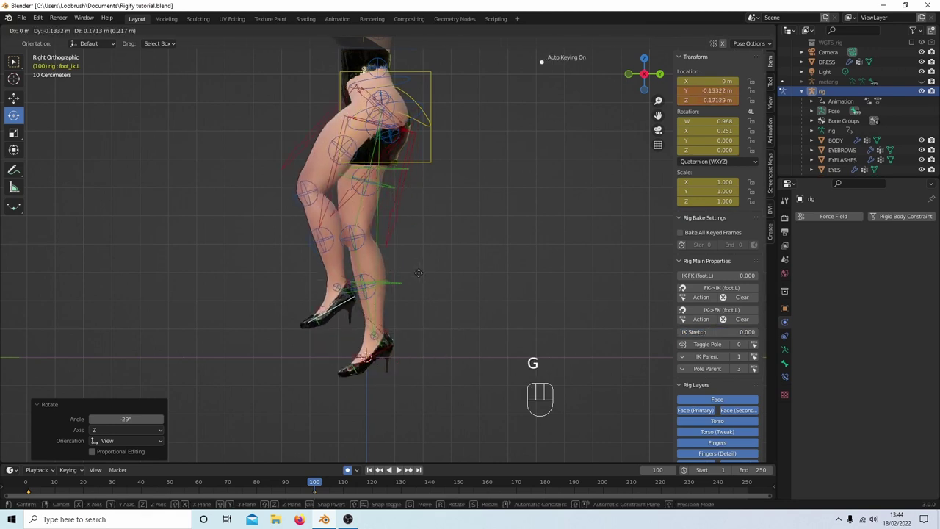
left_click(416, 263)
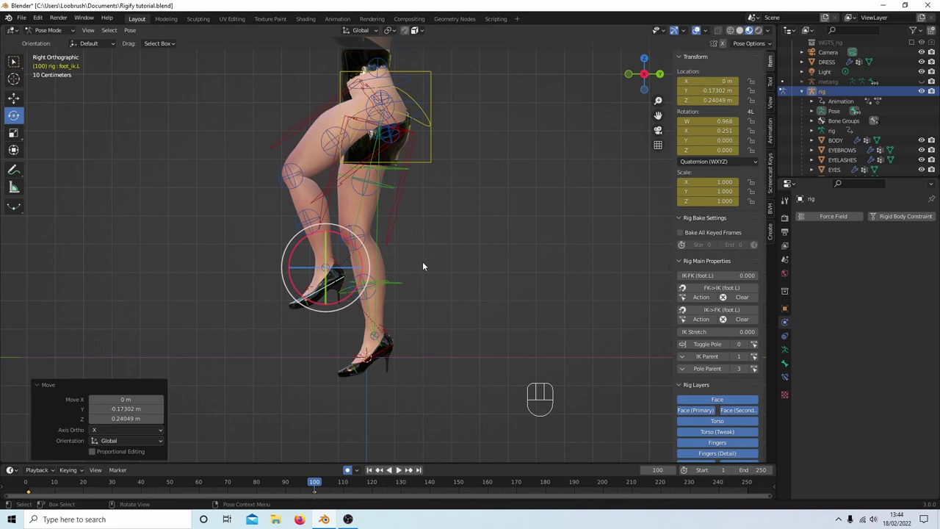
scroll(425, 268, "down", 2)
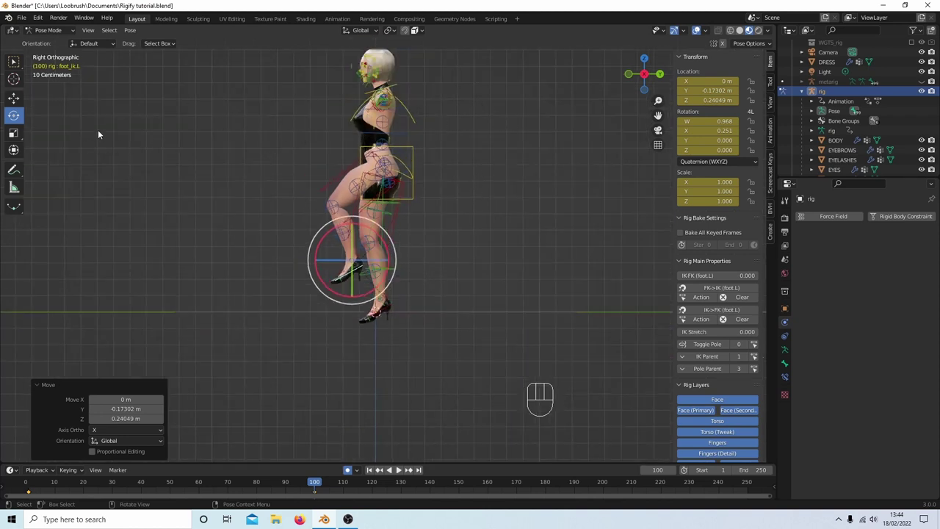
Step: In Object Mode, play the cloth simulation from frame 1, then jump back to the frame-100 keyframe
left_click(44, 30)
left_click(35, 41)
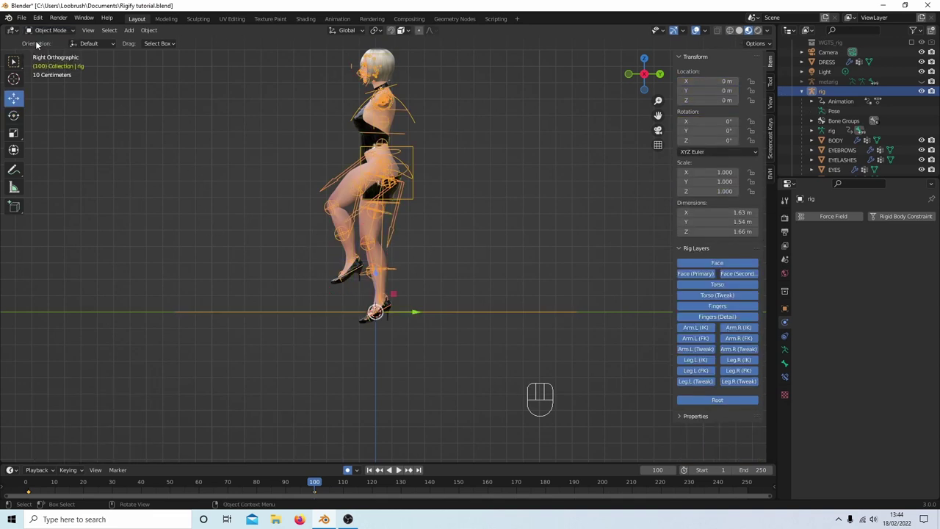
left_click(371, 470)
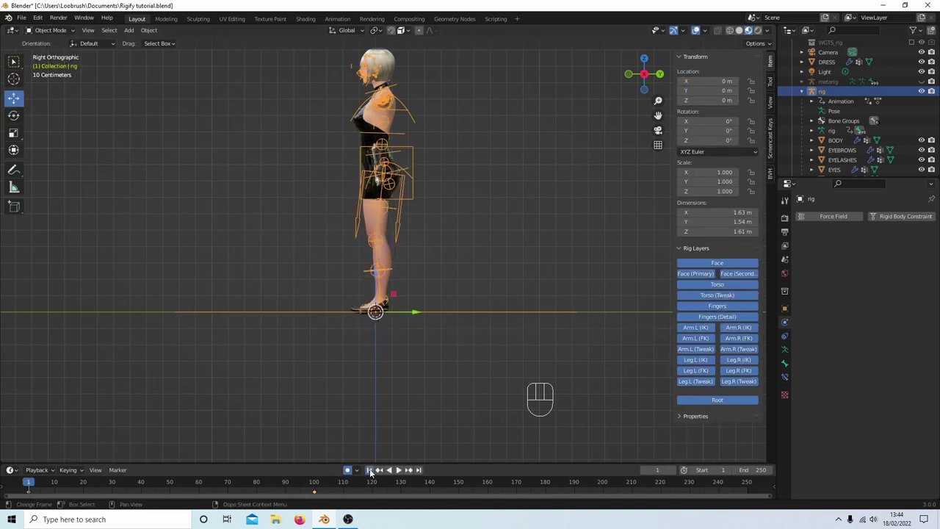
left_click(399, 471)
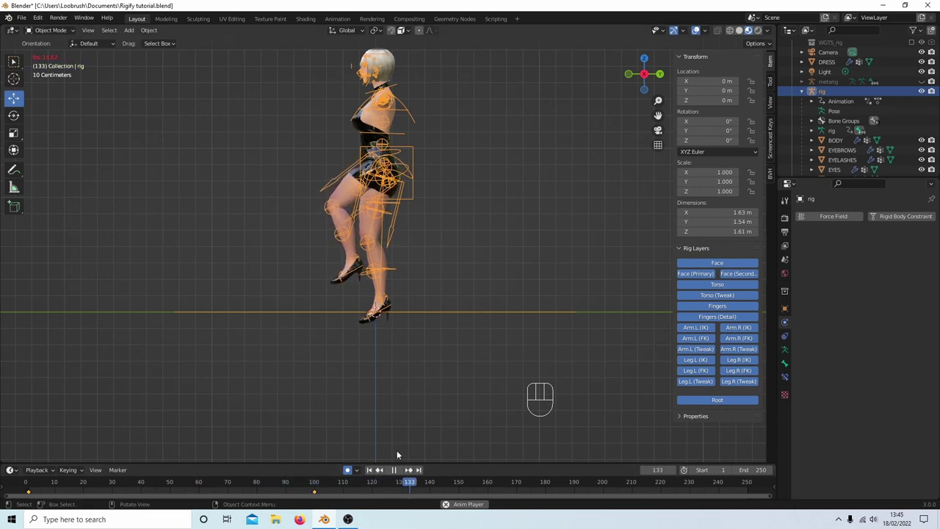
left_click(393, 470)
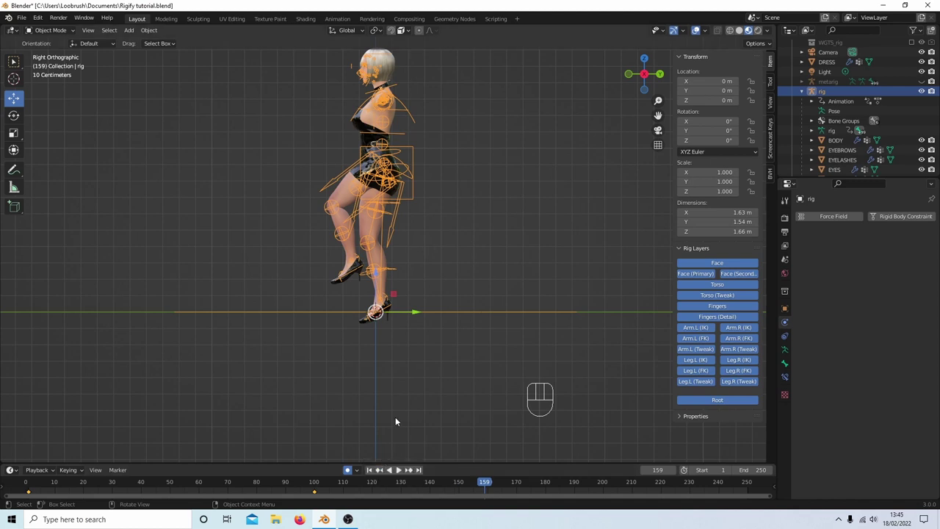
left_click(379, 474)
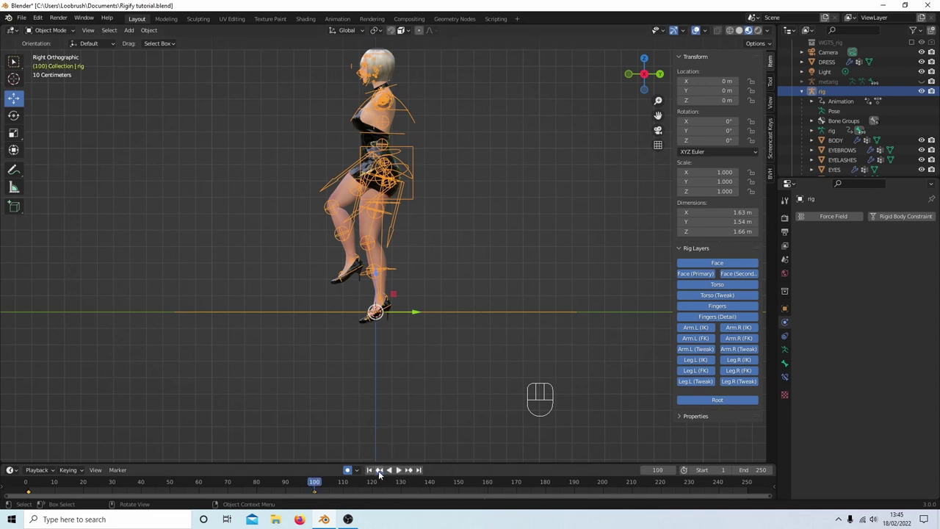
left_click(46, 31)
Step: Return to Pose Mode and frame the character's torso and hips in right side view
left_click(45, 64)
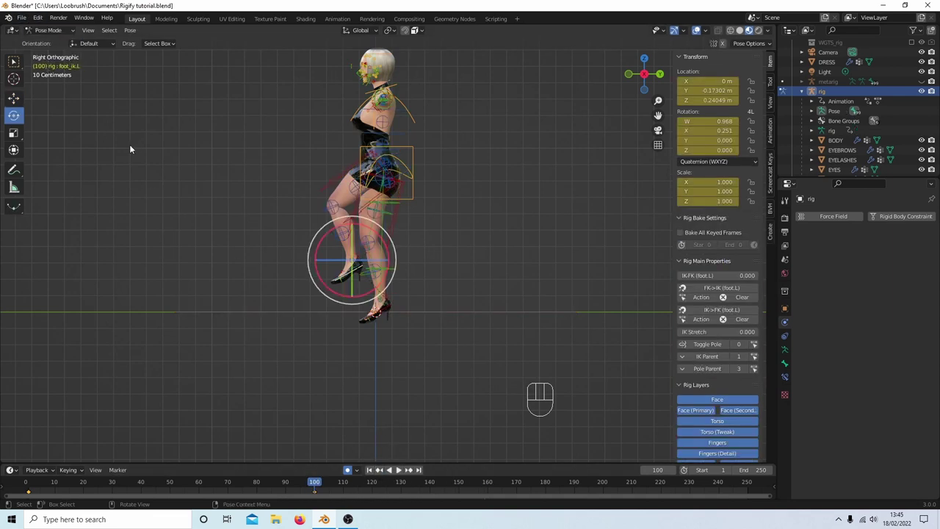
middle_click_drag(130, 147, 245, 187)
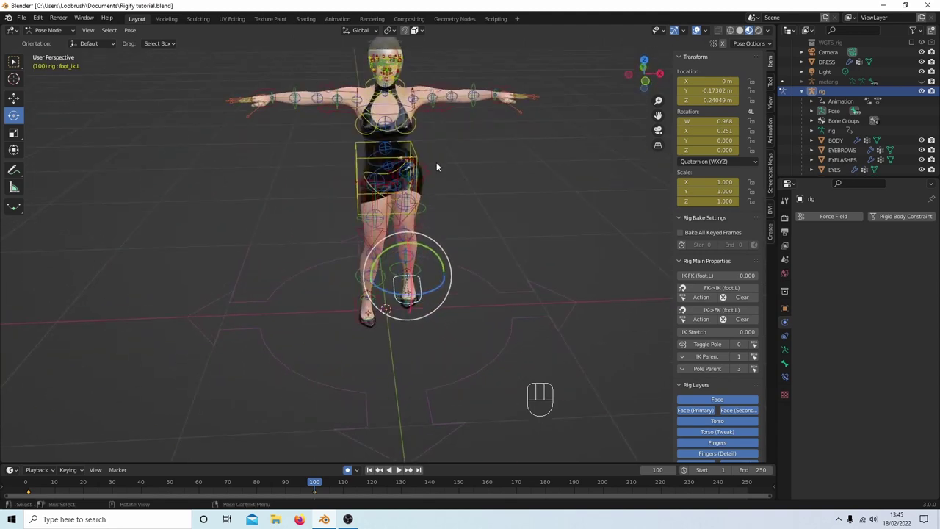
key("KP_3")
scroll(550, 194, "up", 2)
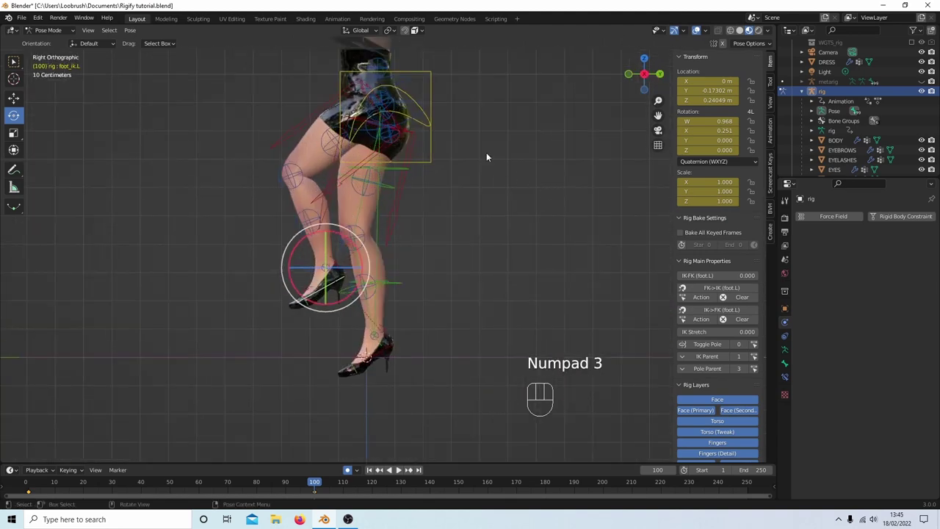
middle_click_drag(473, 172, 477, 309, "shift")
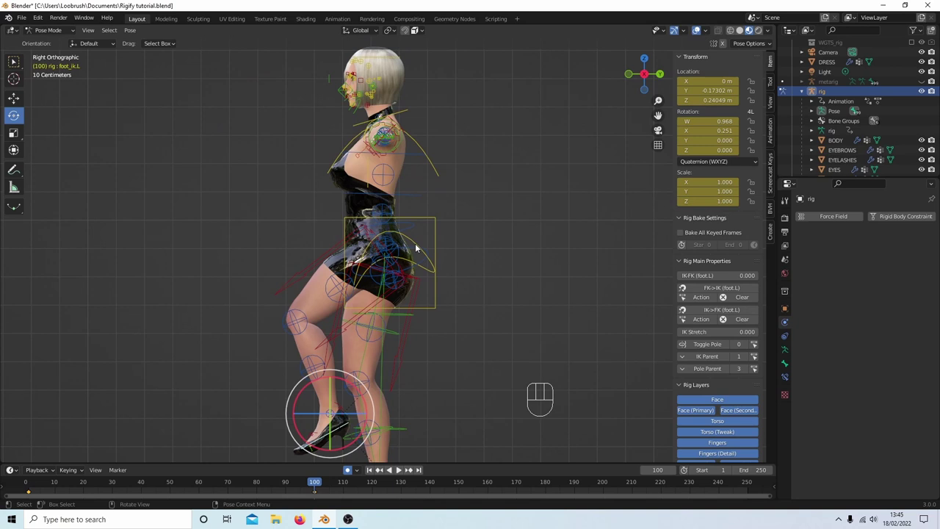
Step: Rotate the chest control bone to -15.1° so the torso leans forward, keyed at frame 100
left_click(429, 166)
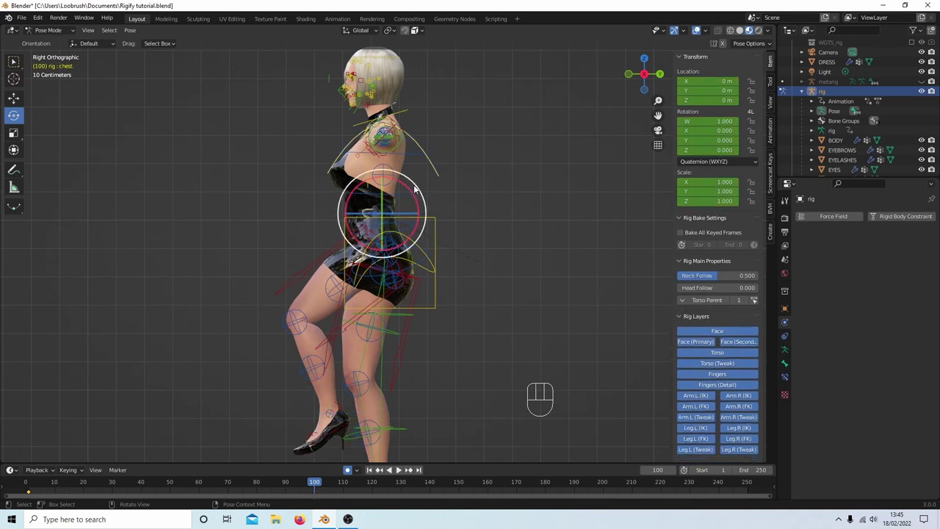
left_click_drag(412, 191, 404, 180)
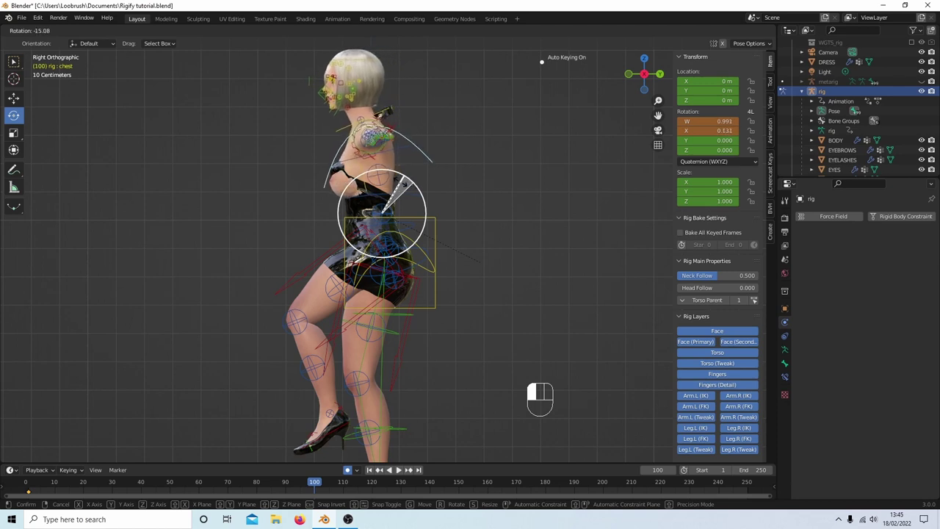
left_click_drag(405, 181, 404, 181)
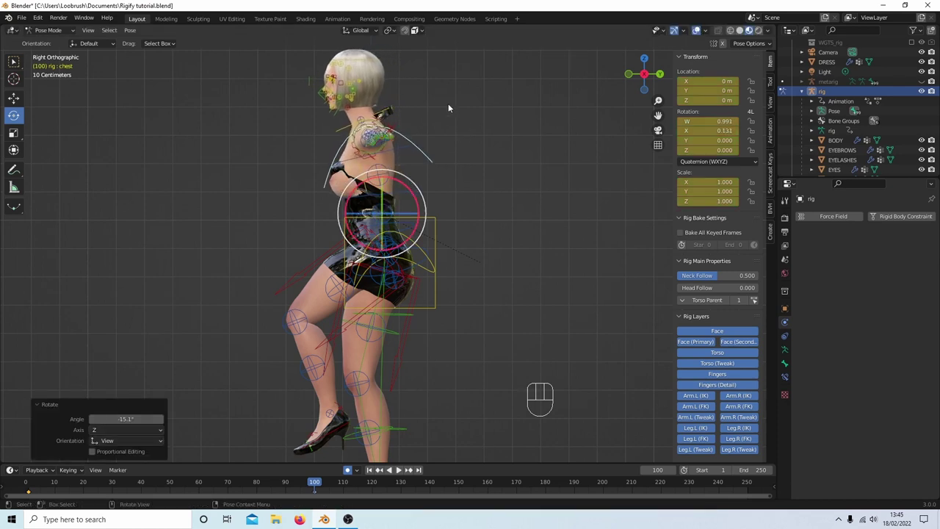
Step: Switch to Object Mode, replay the dress simulation from the first frame and stop at frame 146
left_click(44, 32)
left_click(42, 43)
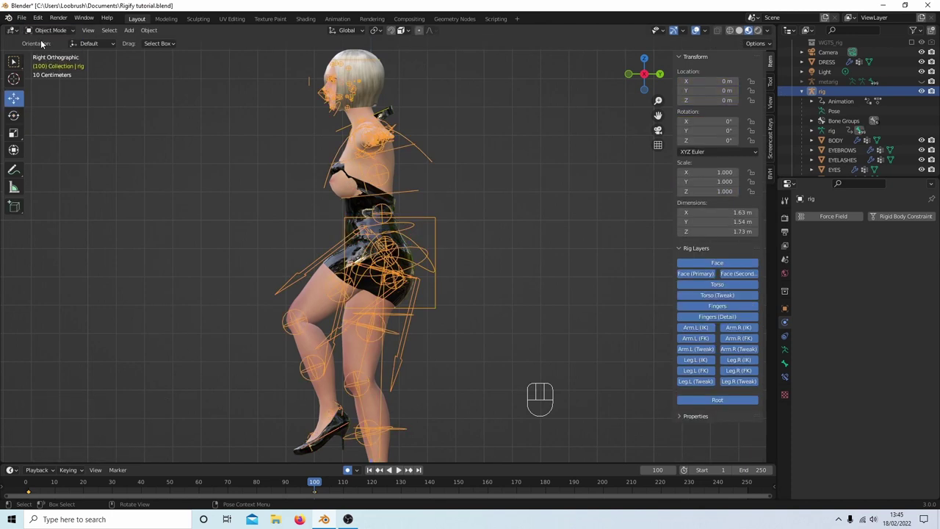
left_click(370, 470)
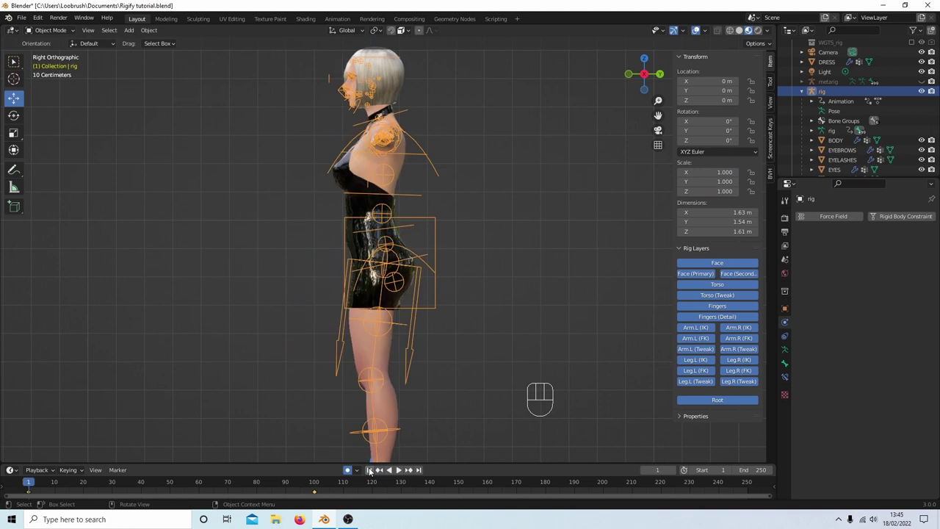
left_click(397, 470)
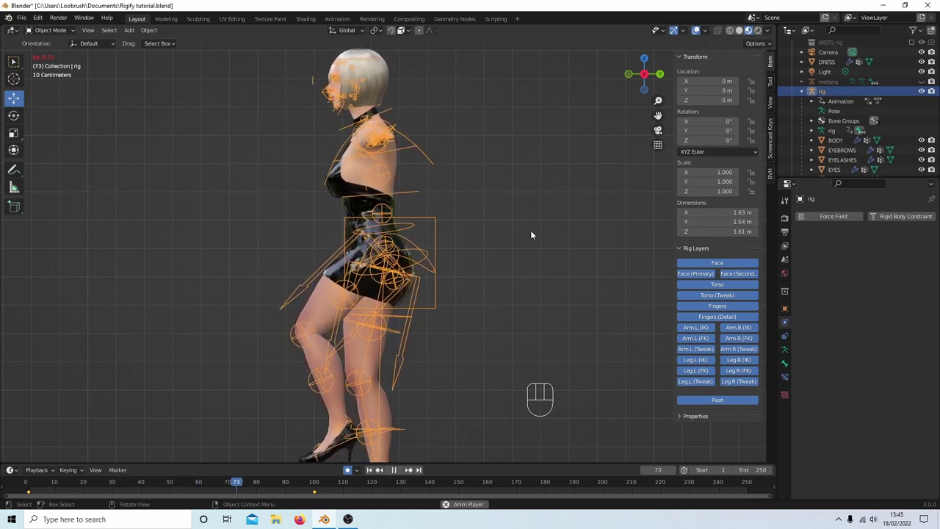
left_click(394, 468)
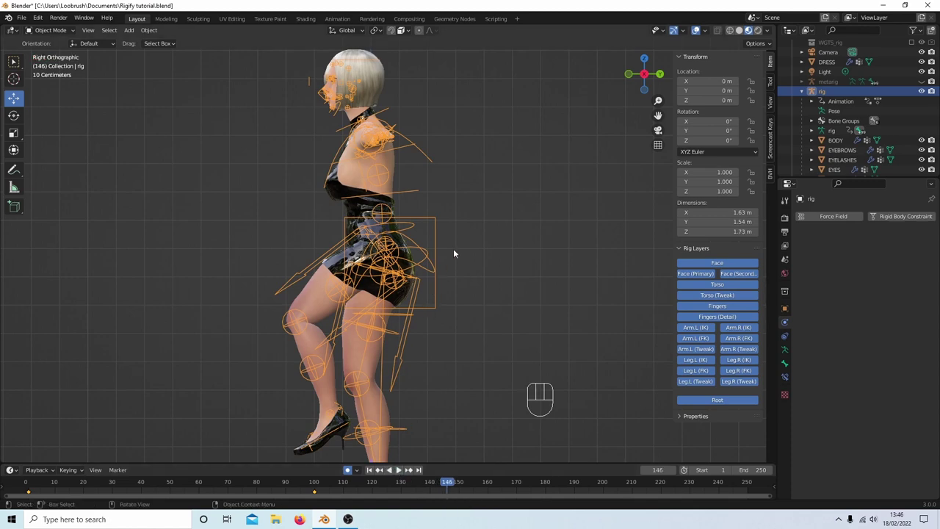
middle_click_drag(453, 253, 515, 270)
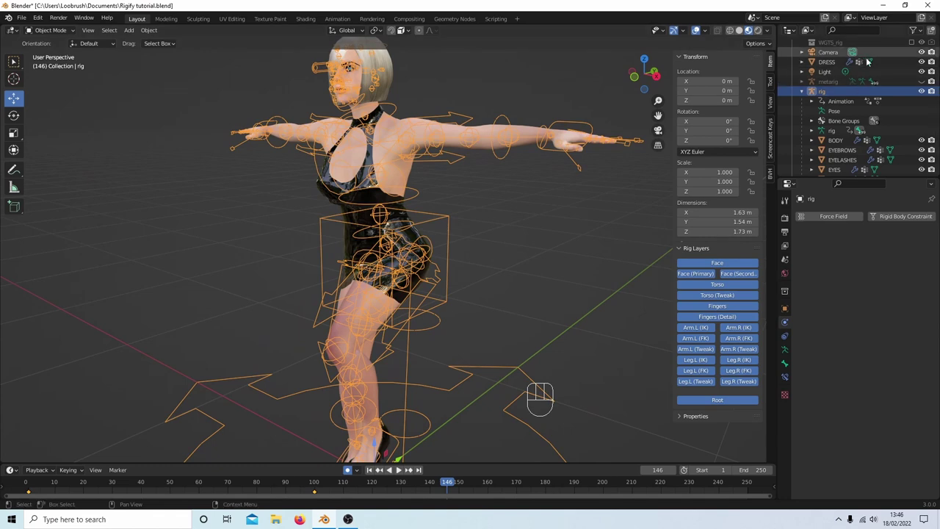
Step: Keep the metarig hidden and hide the rig's bones so only the dressed character shows
left_click(922, 81)
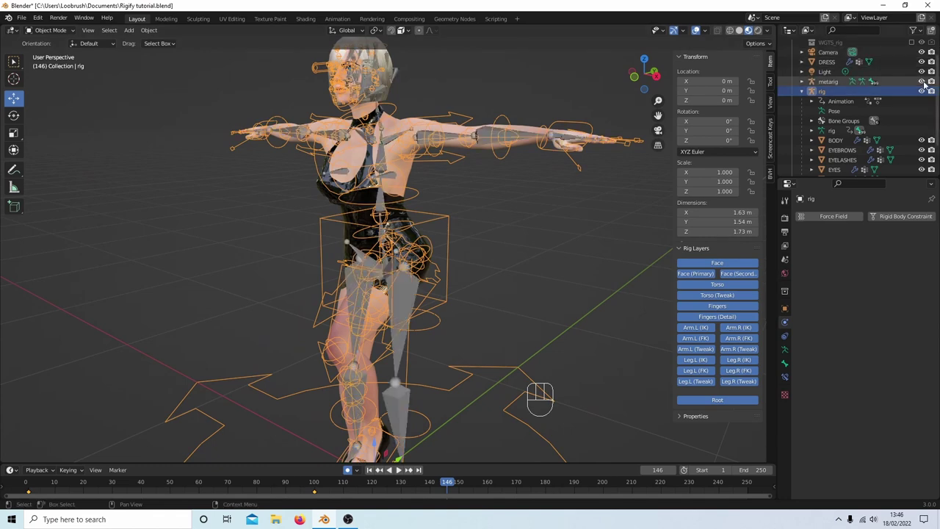
left_click(922, 81)
left_click(922, 91)
scroll(455, 238, "up", 5)
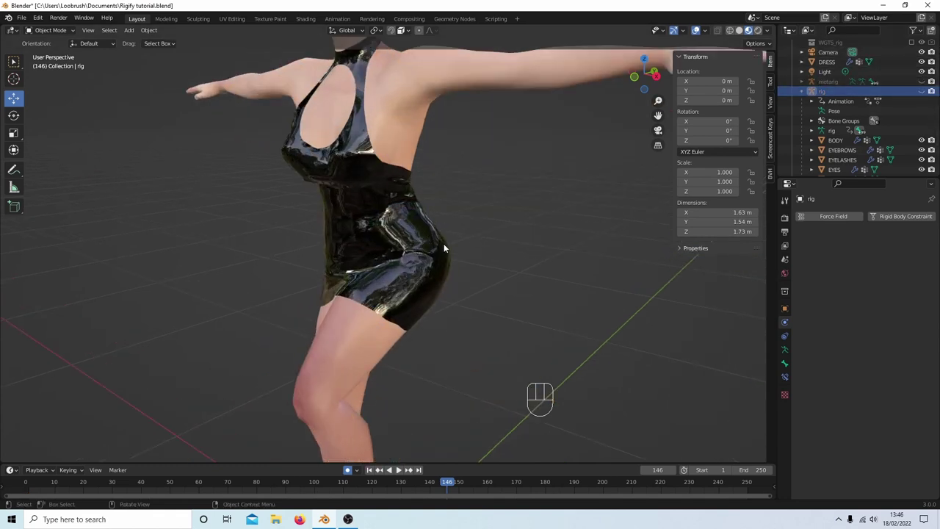
middle_click_drag(444, 248, 477, 267)
scroll(477, 262, "up", 2)
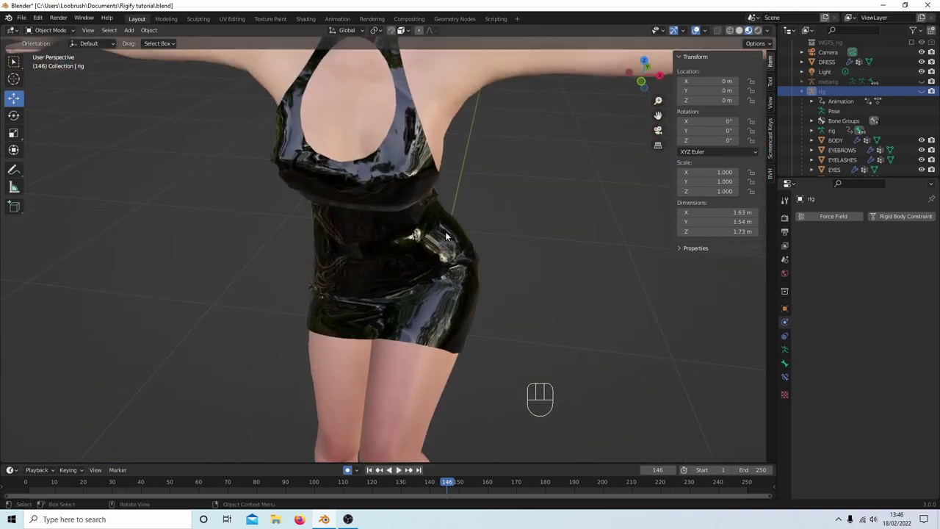
scroll(476, 279, "down", 4)
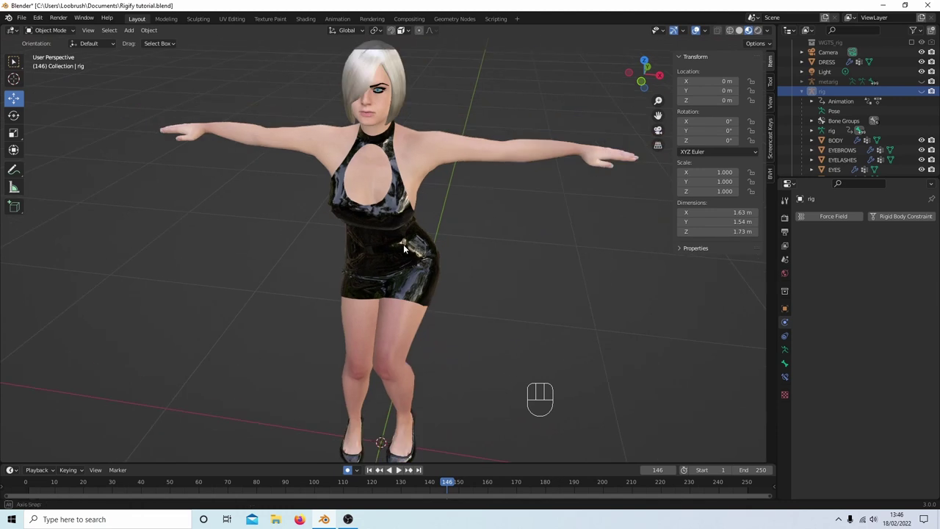
middle_click_drag(403, 248, 385, 243)
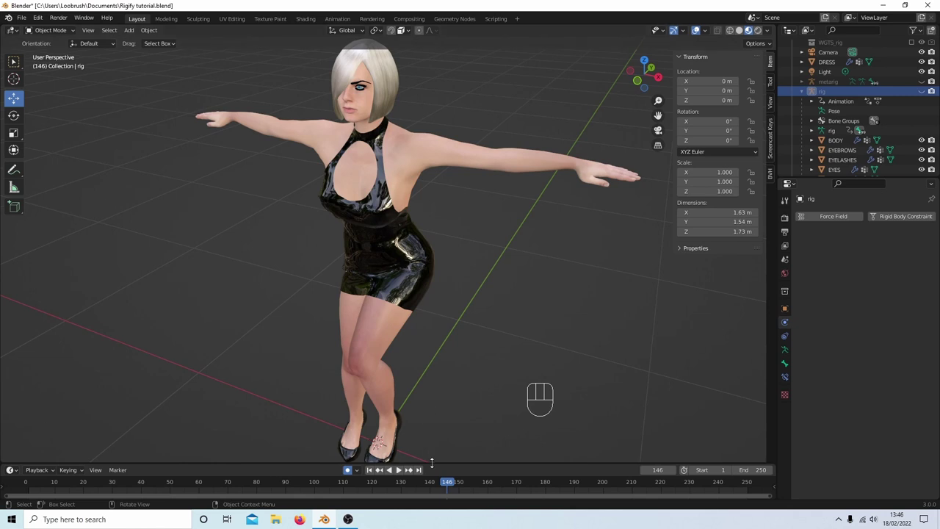
Step: Make the timeline area taller and inspect the draped black dress from the front
left_click_drag(432, 463, 432, 437)
middle_click_drag(426, 365, 404, 252)
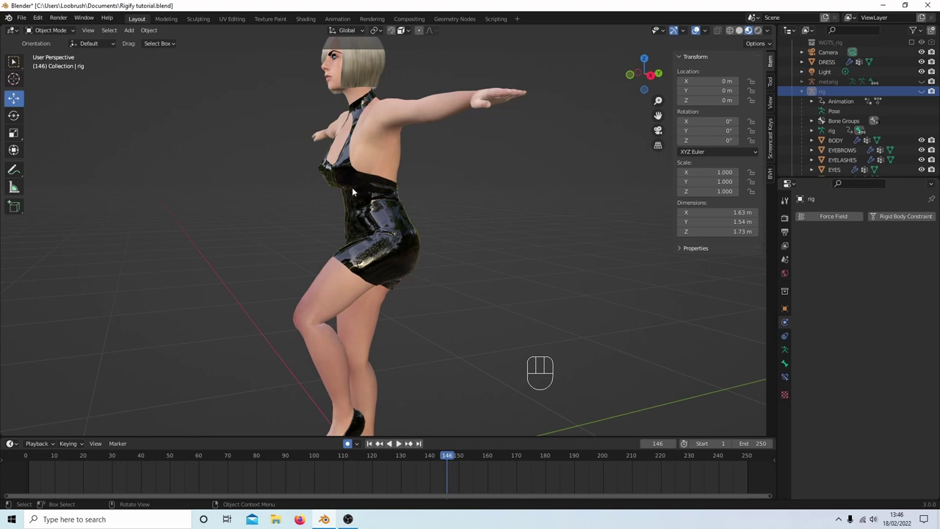
middle_click_drag(349, 203, 411, 213)
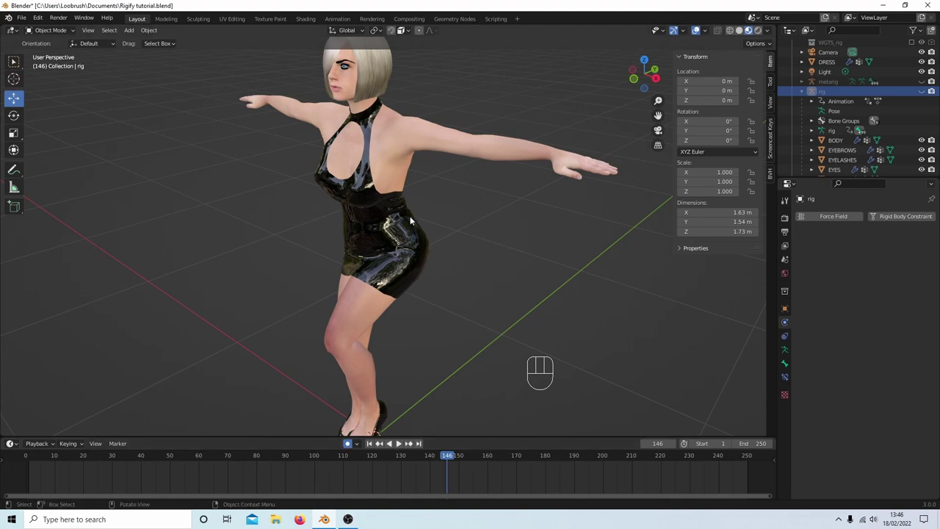
middle_click_drag(385, 238, 417, 255)
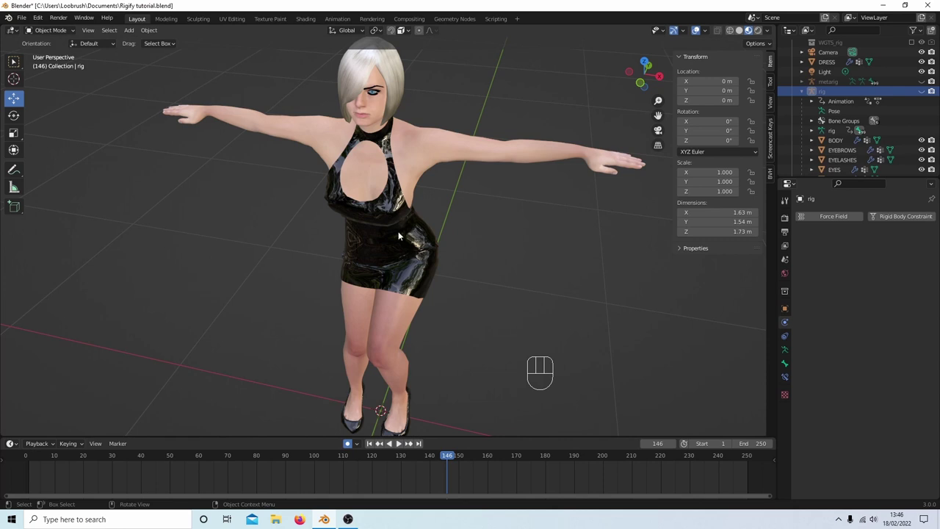
middle_click_drag(400, 271, 451, 217)
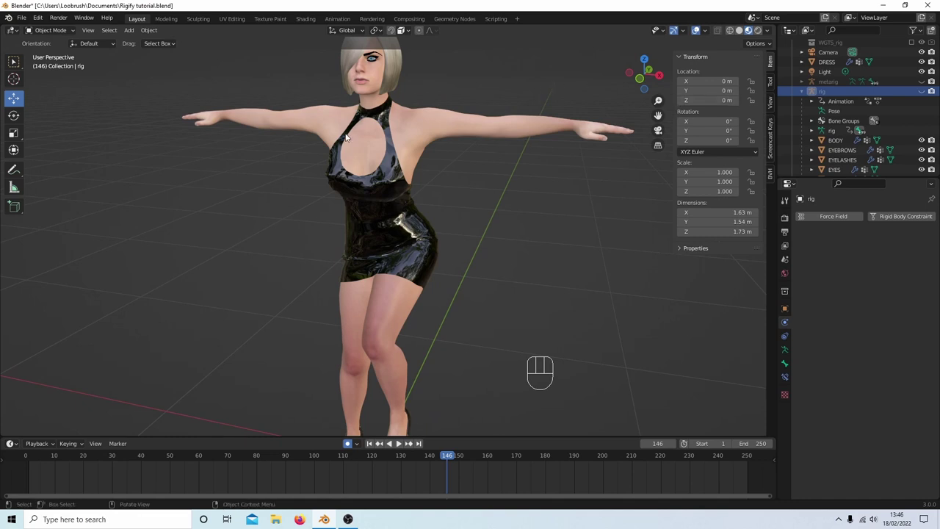